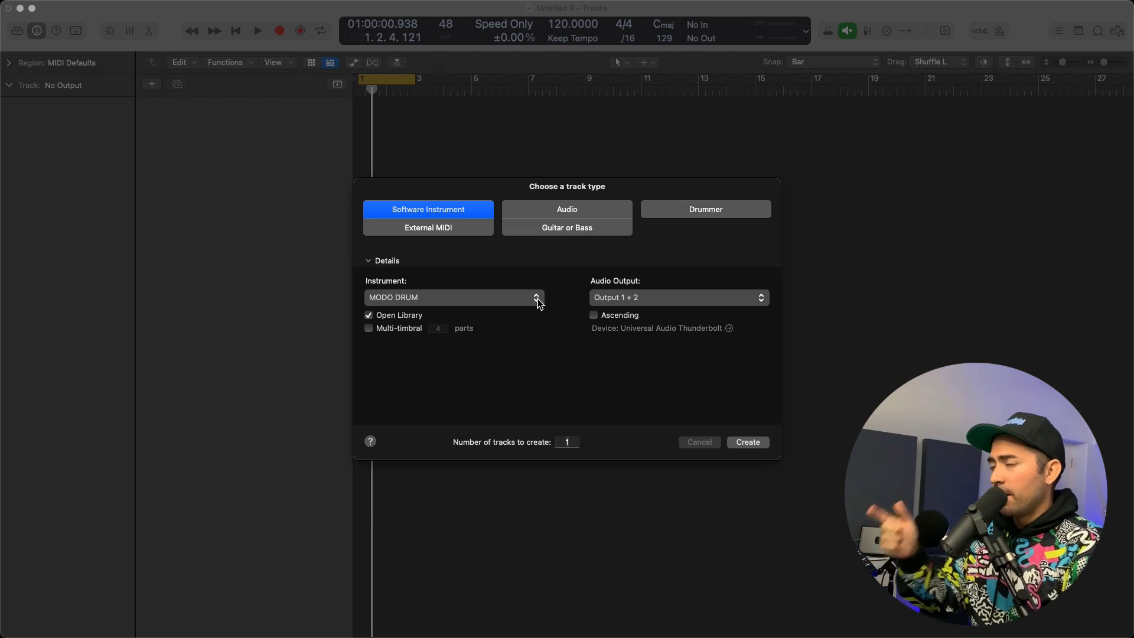
- Pick the MODO DRUM Multi-Output (16xStereo) version as the new track's instrument
left_click(538, 299)
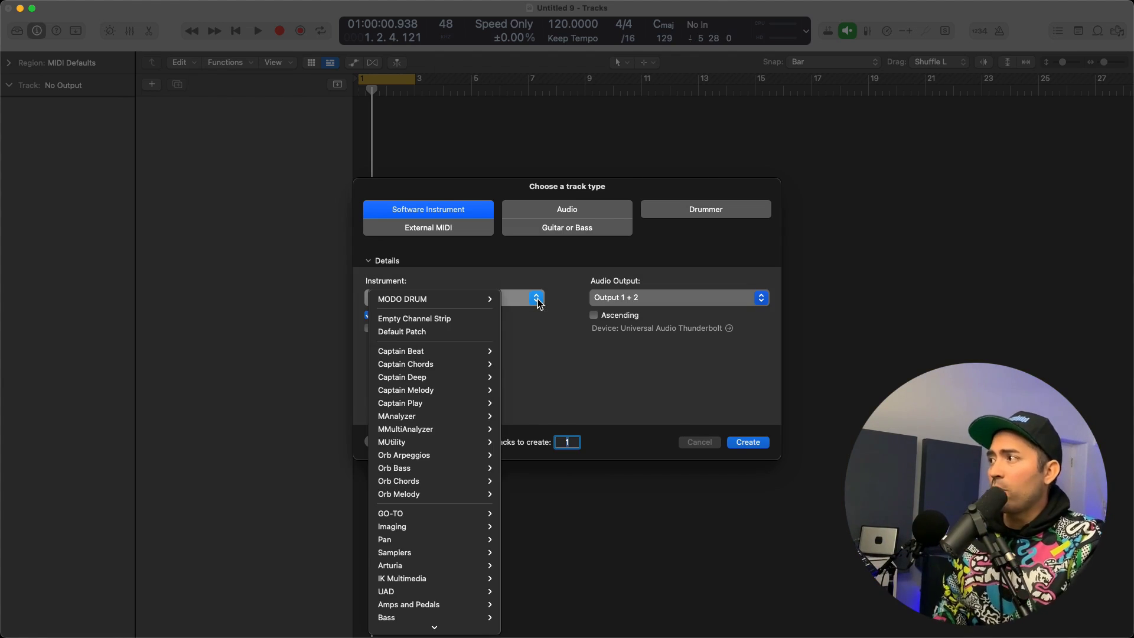
mouse_move(487, 302)
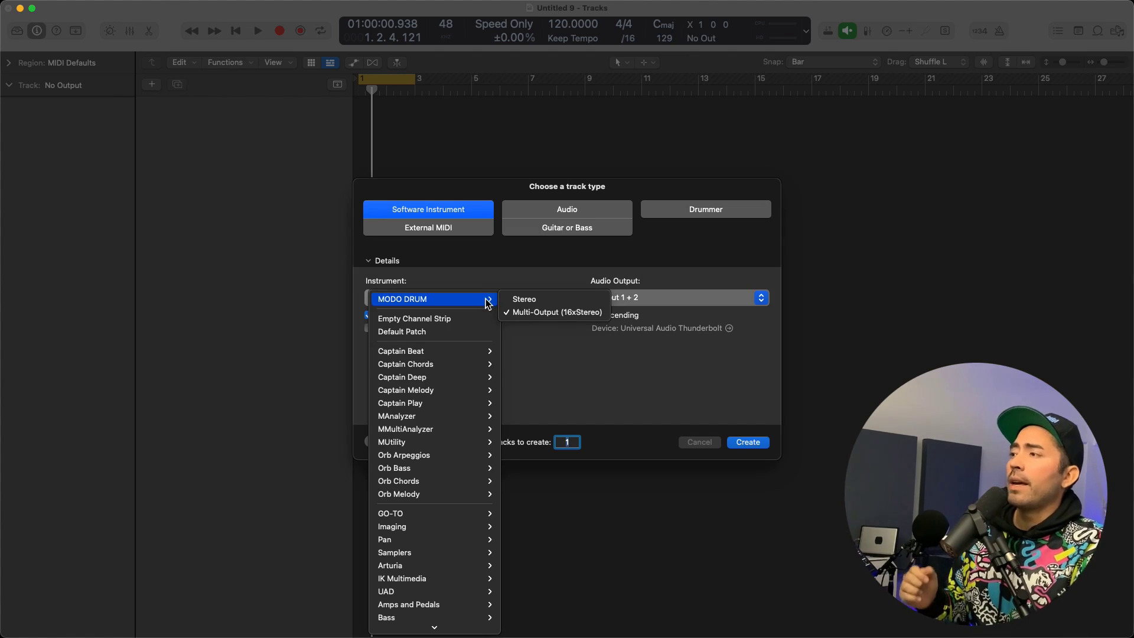
left_click(557, 313)
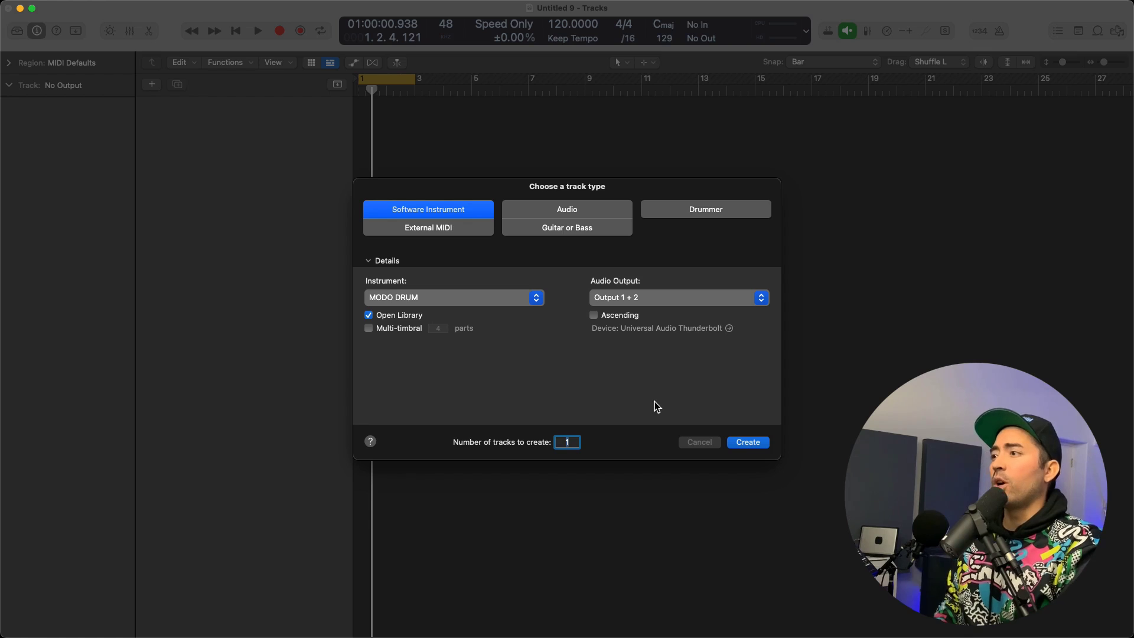
- Create Inst 1, show the mixer with the Library hidden, and add aux channels Aux 1–15
key("Return")
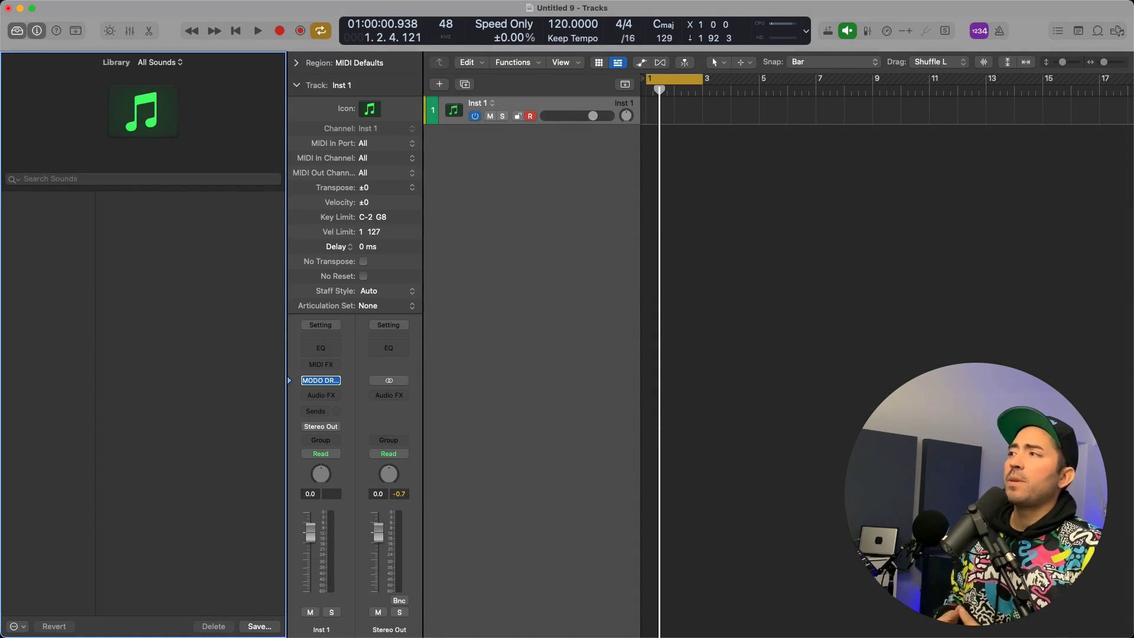
key("x")
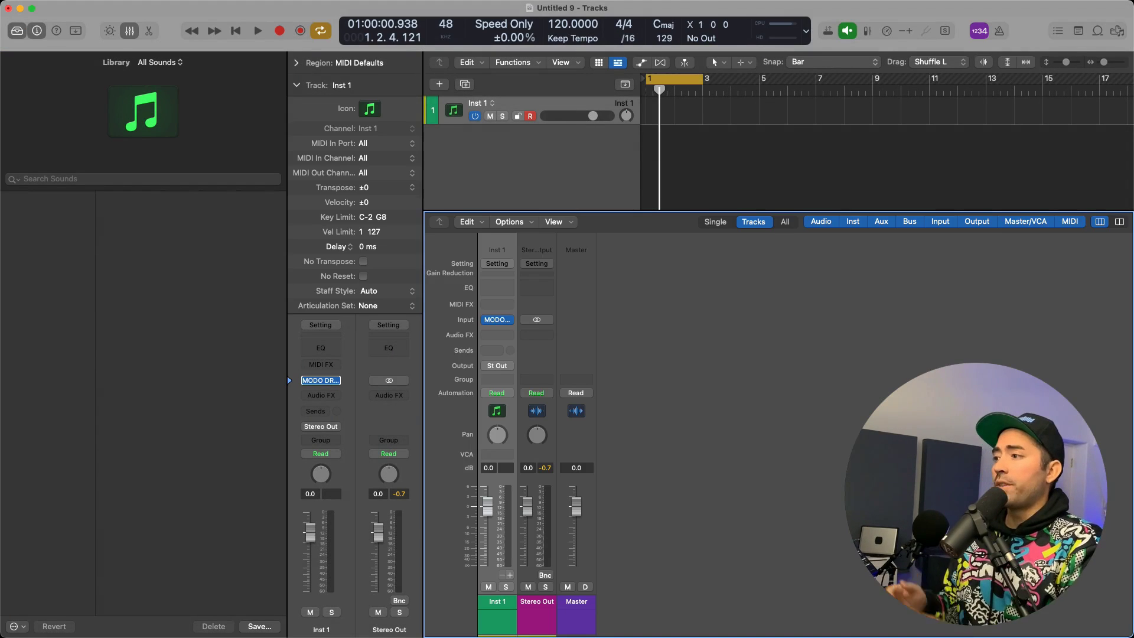
key("y")
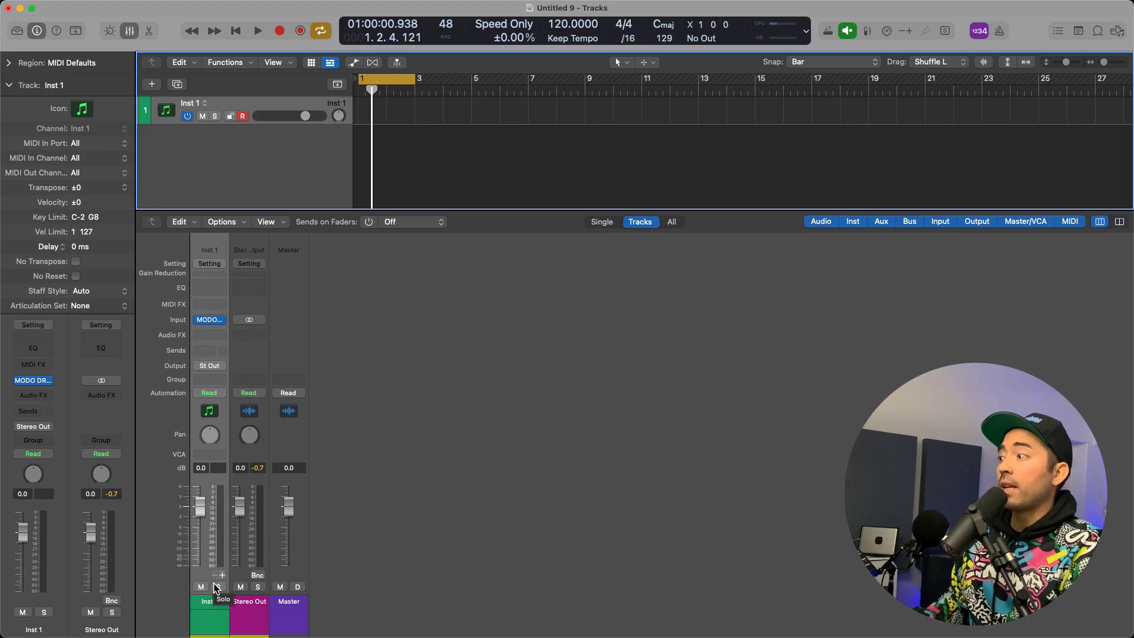
left_click(222, 574)
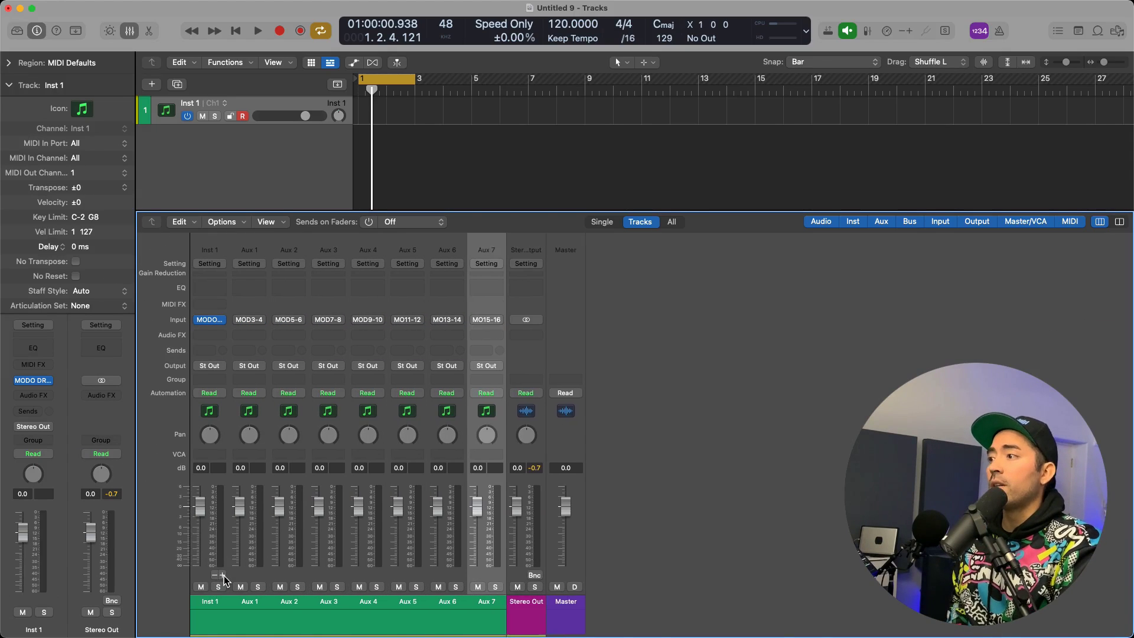
left_click(222, 575)
left_click(222, 575)
left_click(222, 575)
left_click(222, 575)
left_click(222, 575)
left_click(222, 574)
left_click(222, 575)
left_click(222, 575)
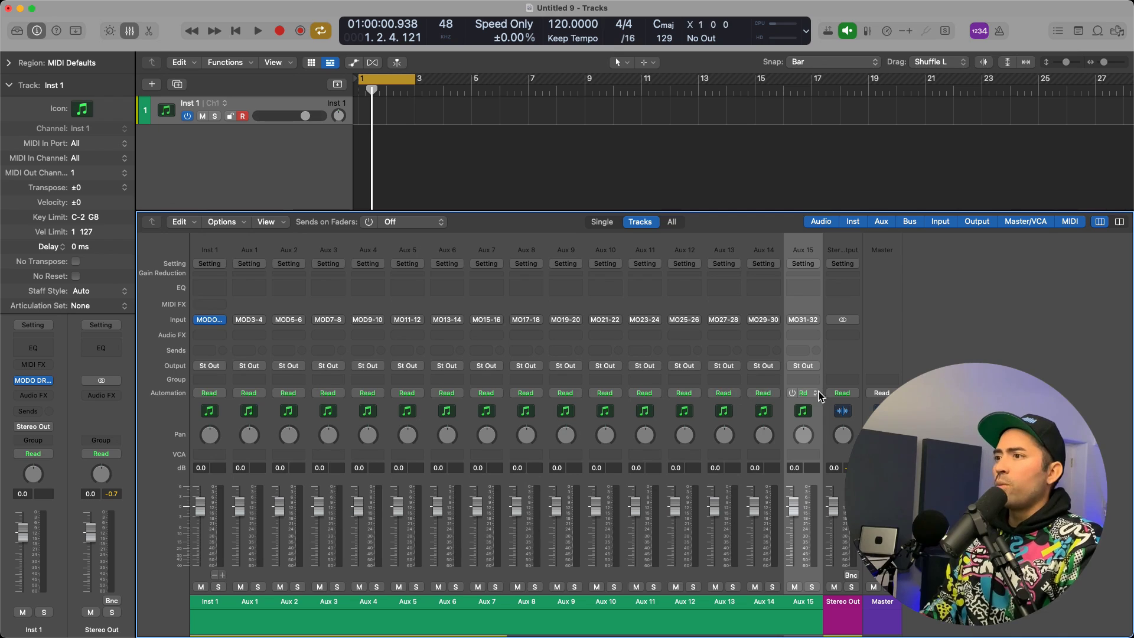
- Select aux channels Aux 1 through Aux 15 in the mixer
left_click(693, 420, "shift")
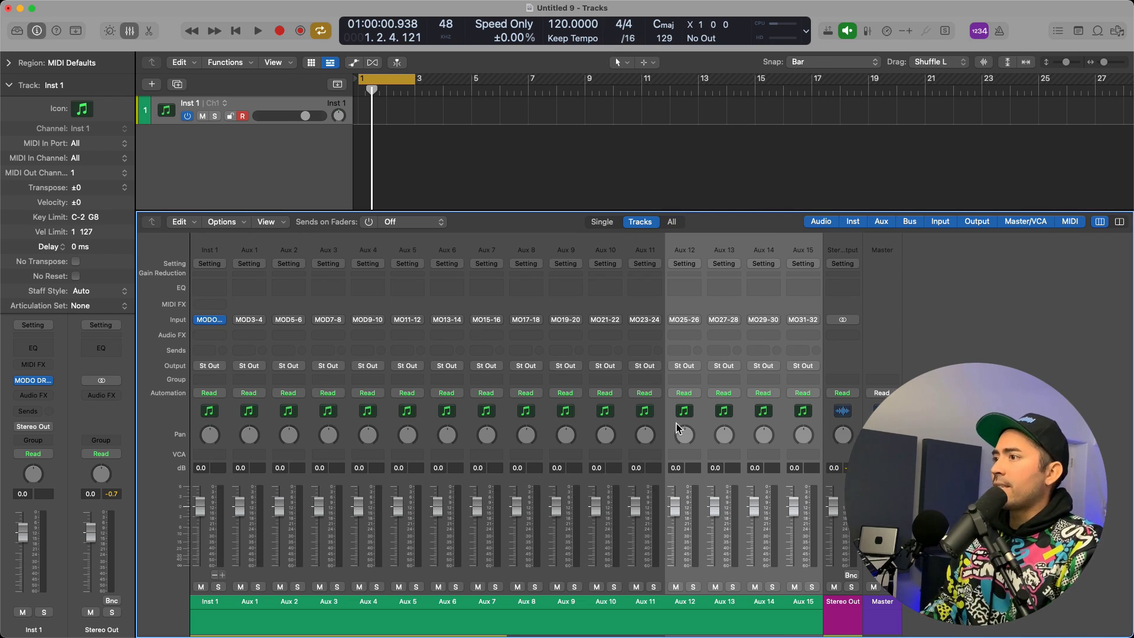
left_click(644, 412, "shift")
left_click(533, 421, "shift")
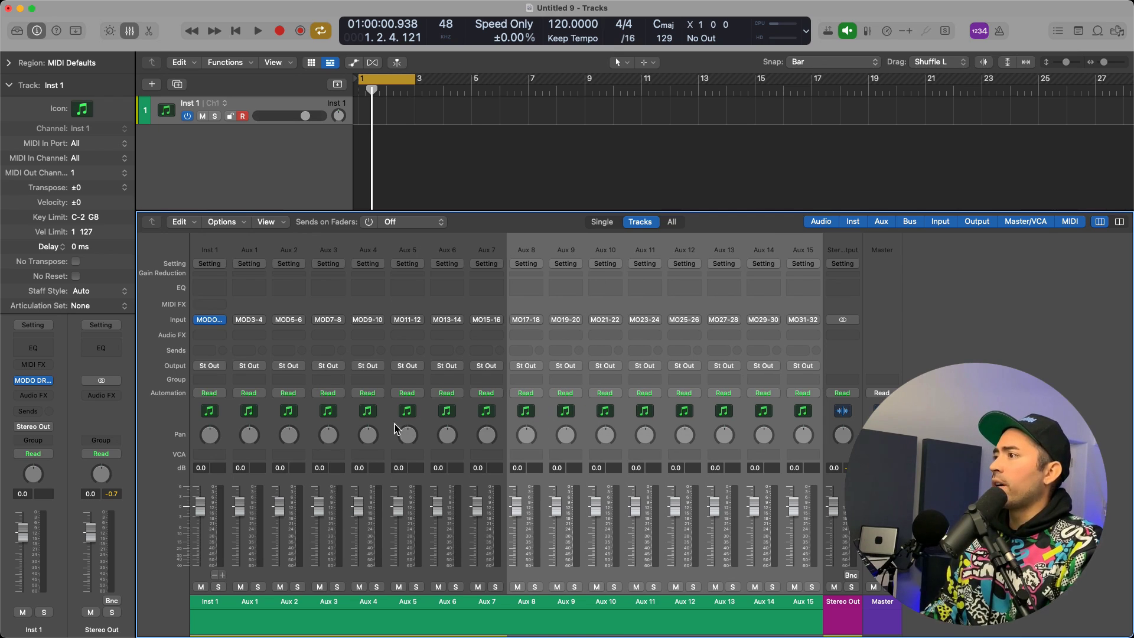
left_click(374, 421, "shift")
left_click(218, 417, "shift")
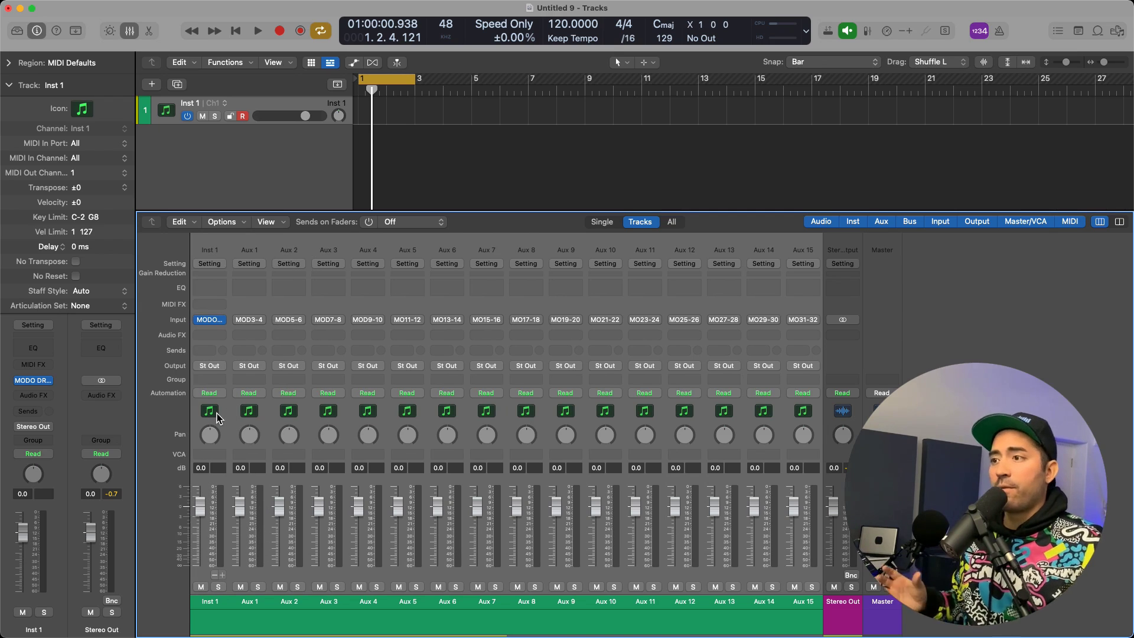
left_click(218, 417)
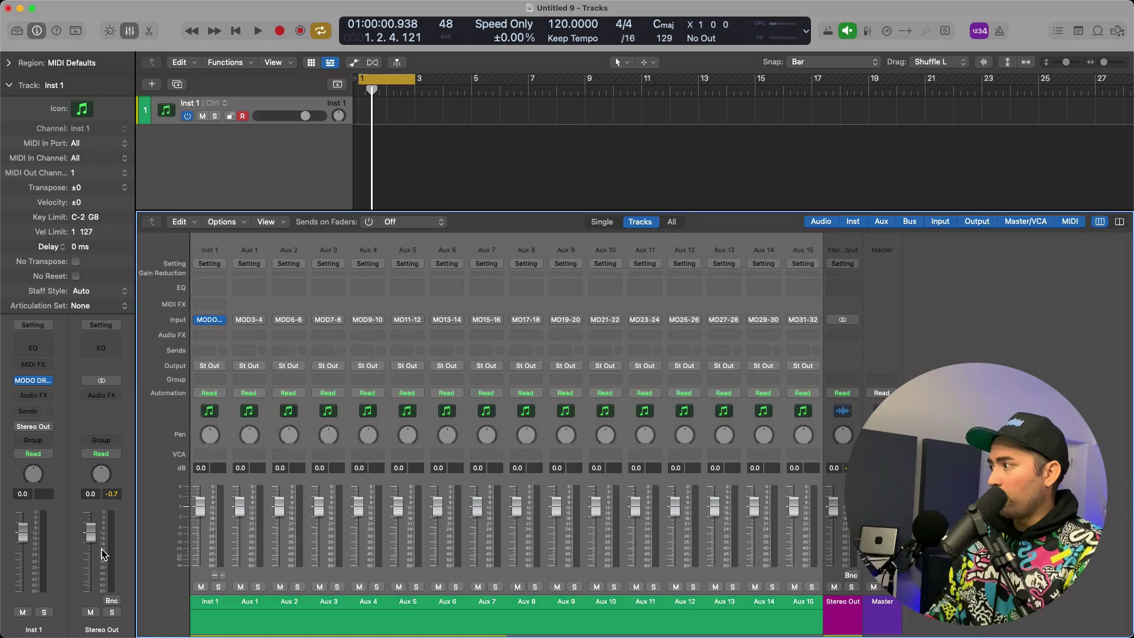
left_click(254, 414)
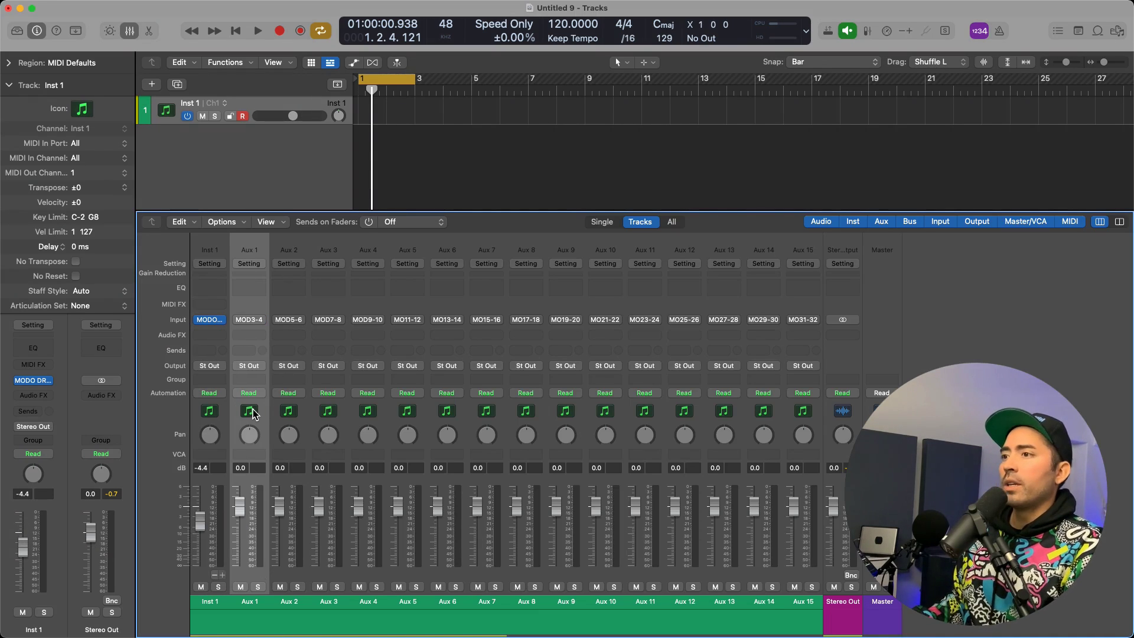
left_click(811, 414, "shift")
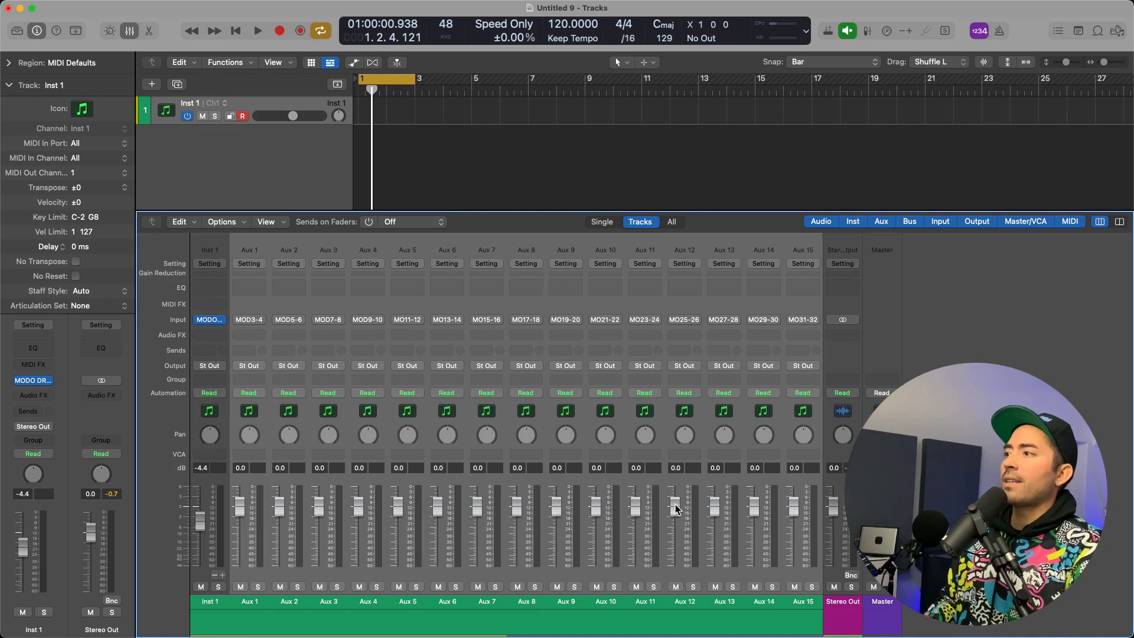
- Create tracks for Aux 1–15, close the mixer, and select all 16 tracks from Inst 1 to Aux 15
right_click(498, 419)
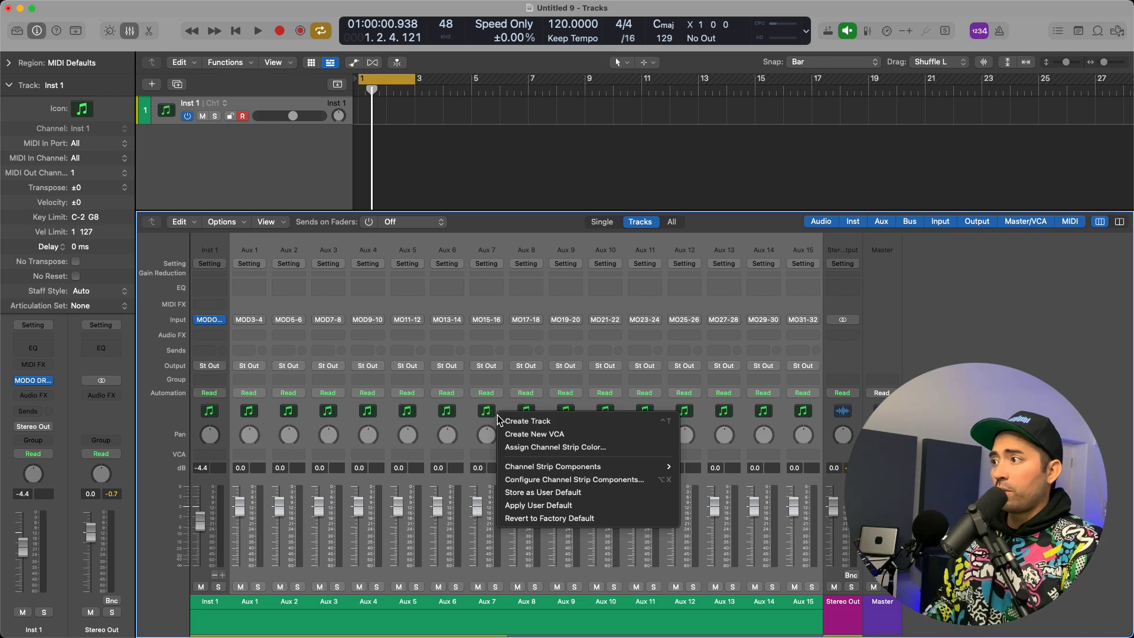
left_click(468, 417)
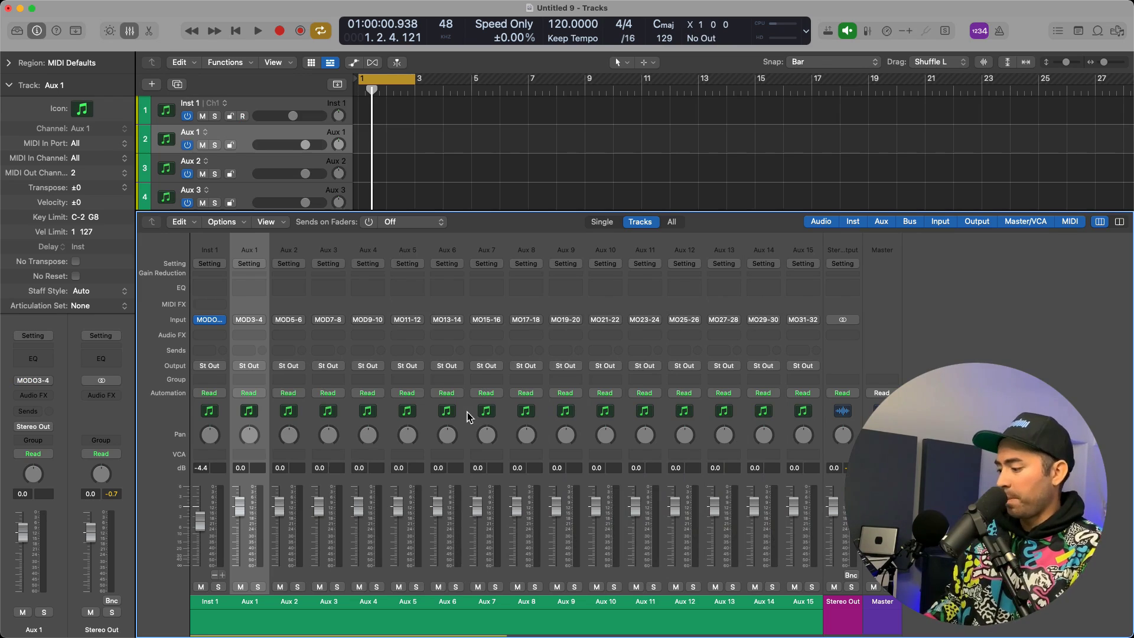
key("x")
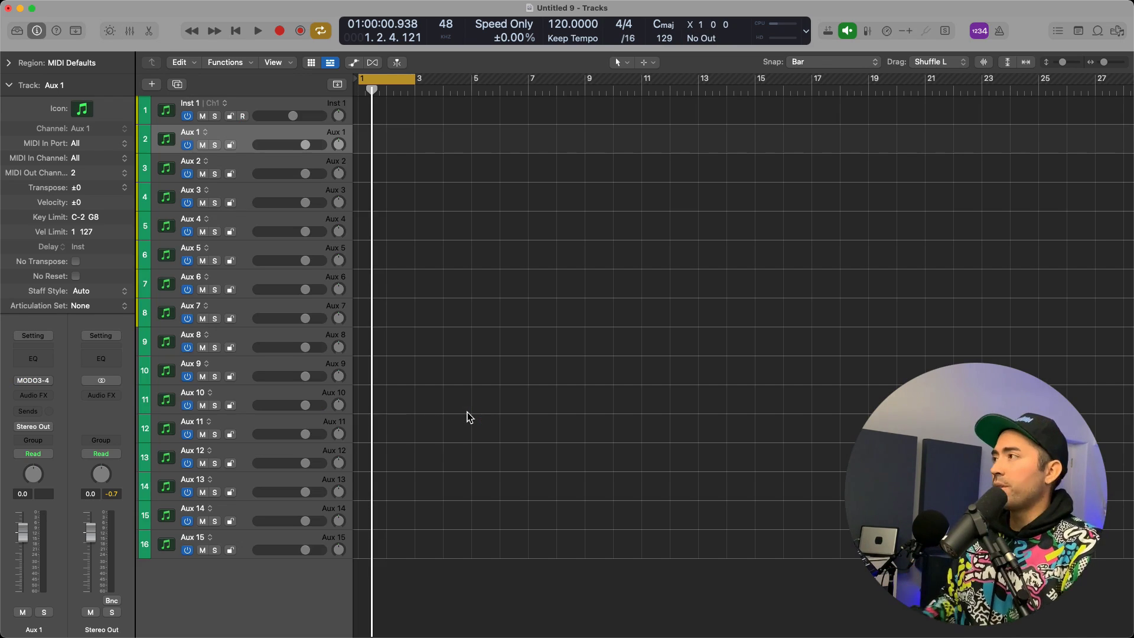
left_click(246, 106)
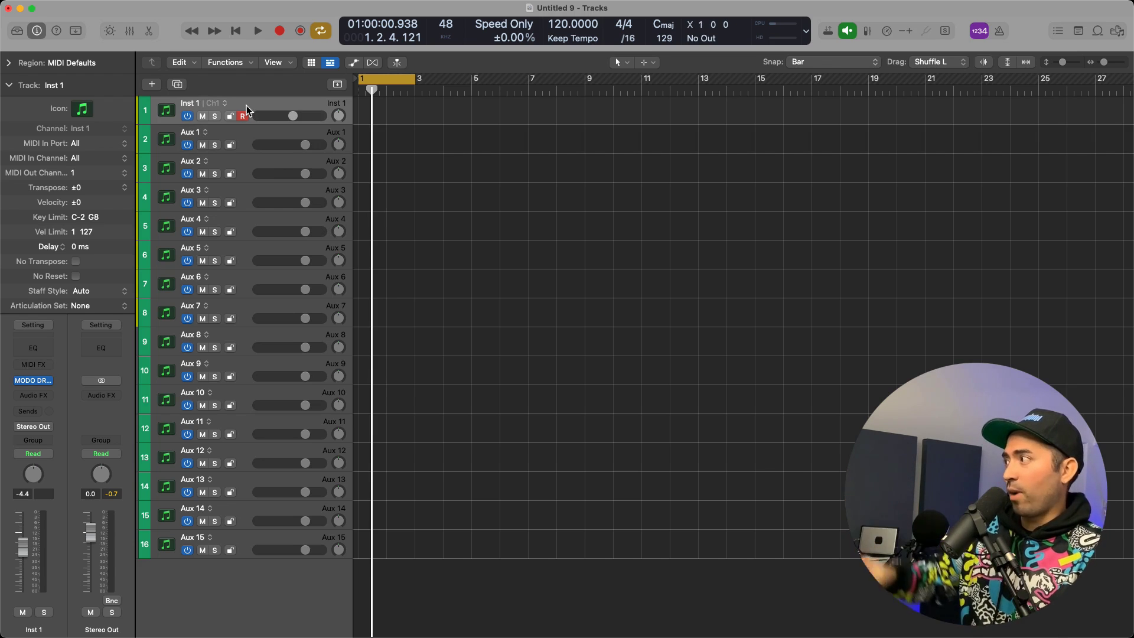
left_click(247, 544, "shift")
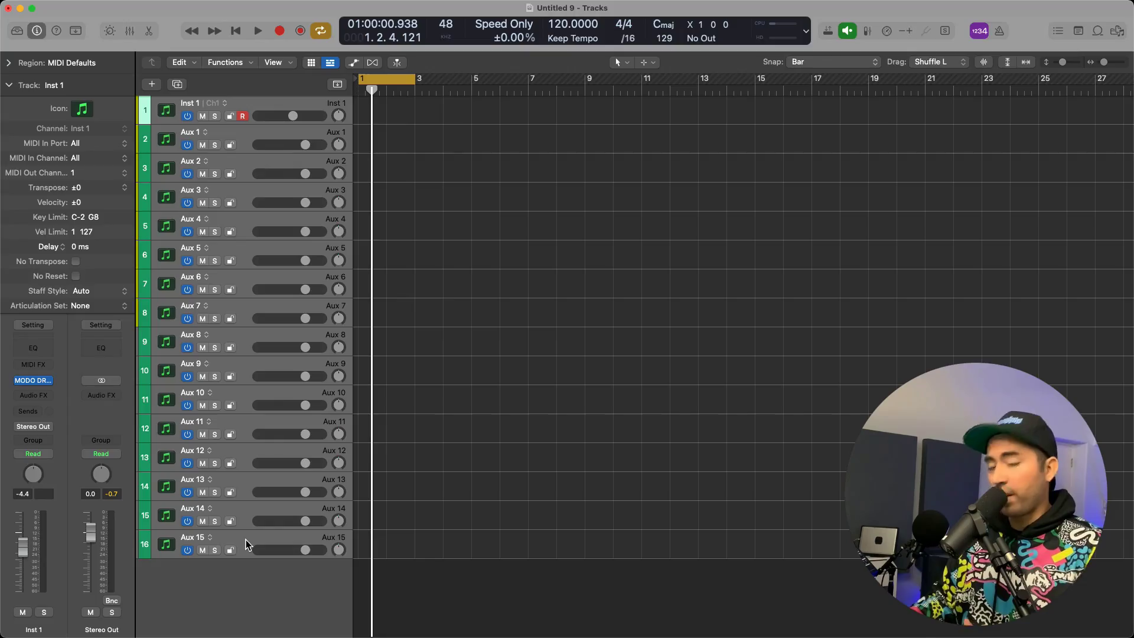
- Pack the 16 selected tracks into a summing stack named MODO DRUMS, then select Inst 1
key("super+shift+d")
key("Return")
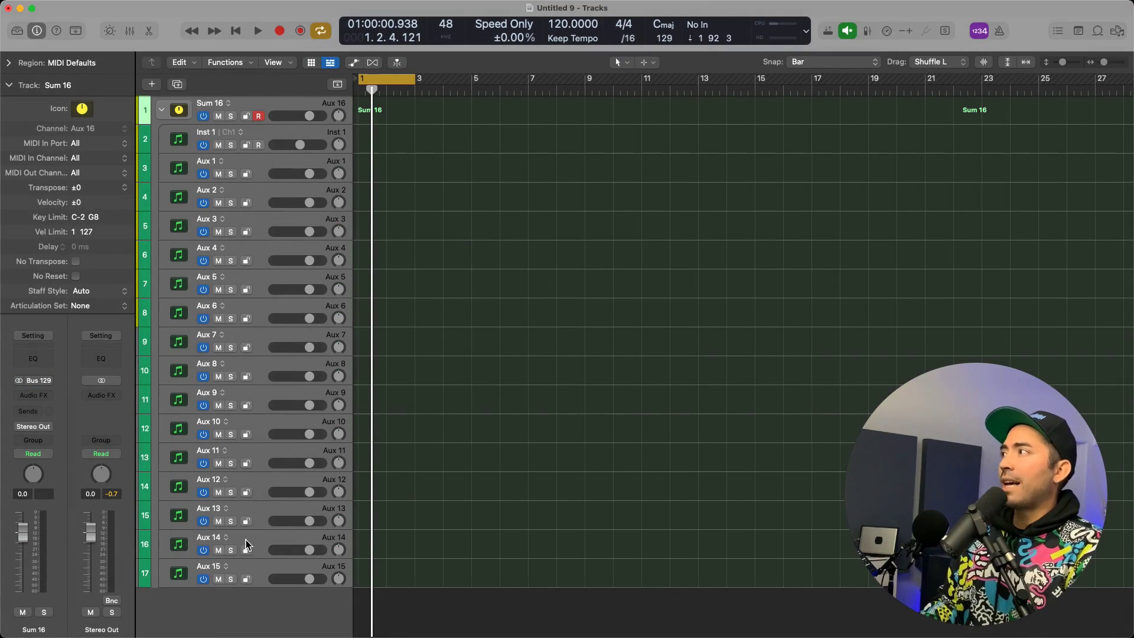
key("shift+Return")
type("MODO DRUMS")
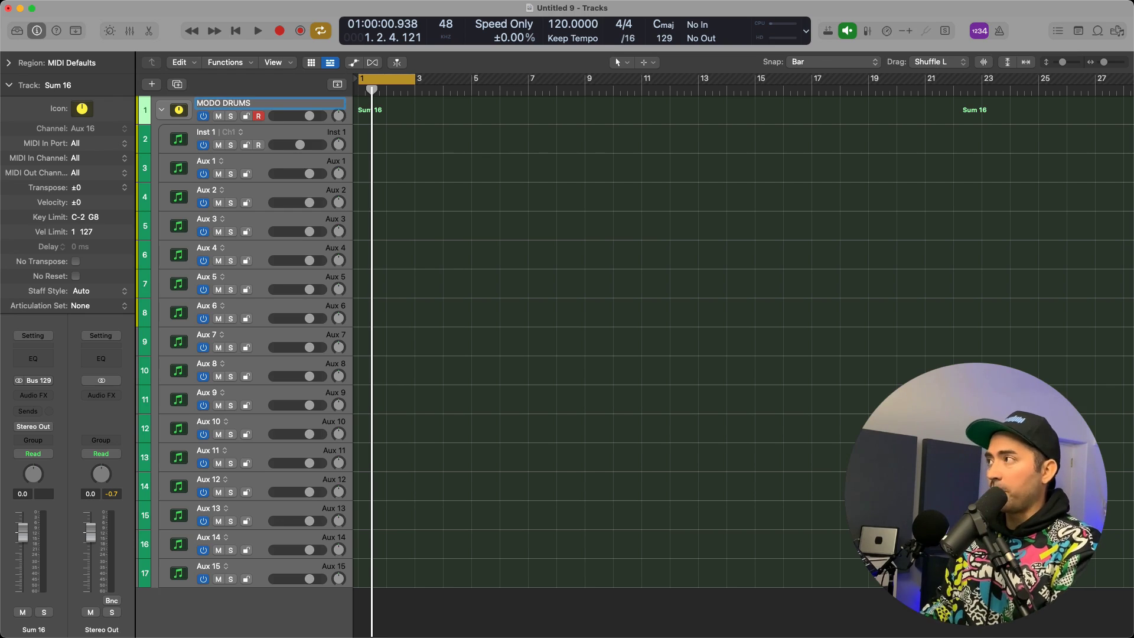
key("Return")
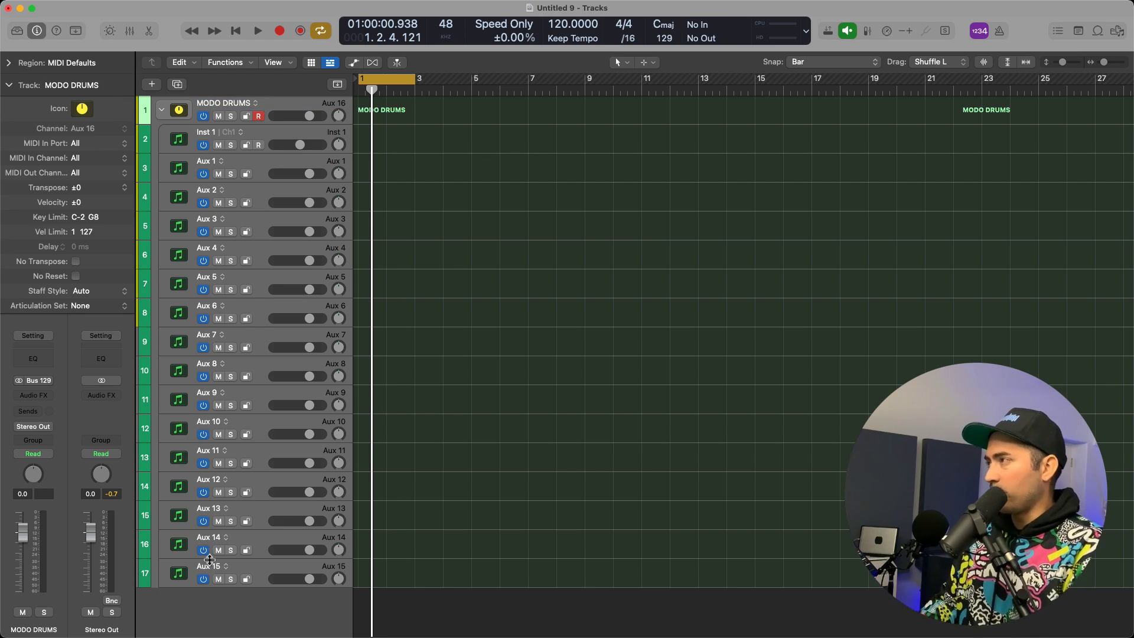
left_click(260, 135)
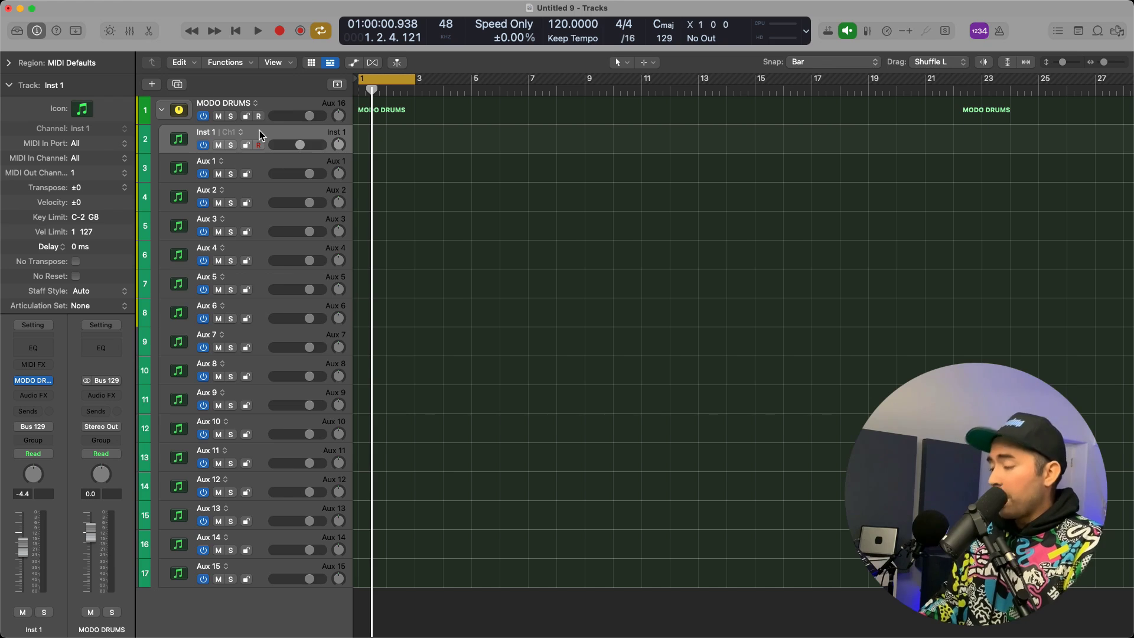
- On MODO DRUM's mixer page, route Kick to DAW 3-4 and Snare to DAW 5-6
key("v")
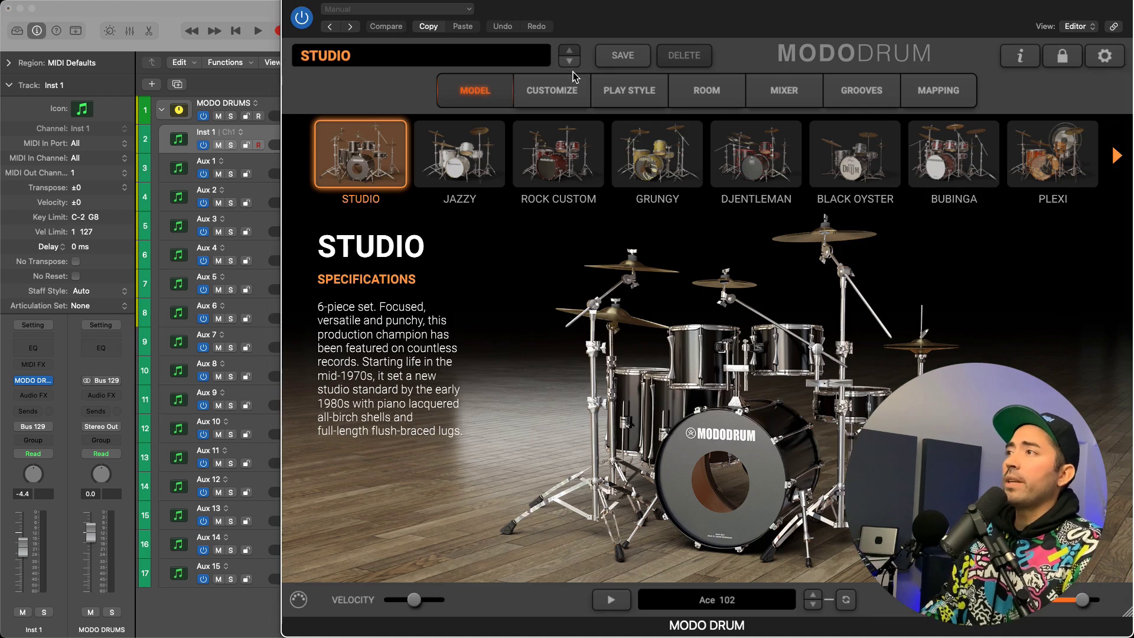
left_click_drag(697, 15, 457, 41)
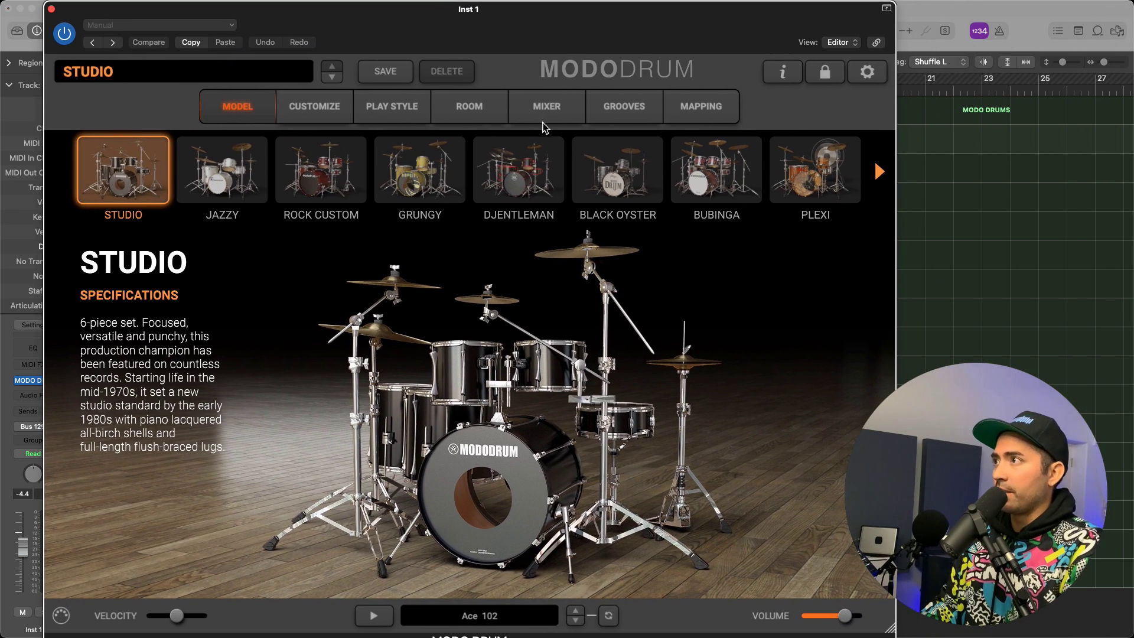
left_click(545, 109)
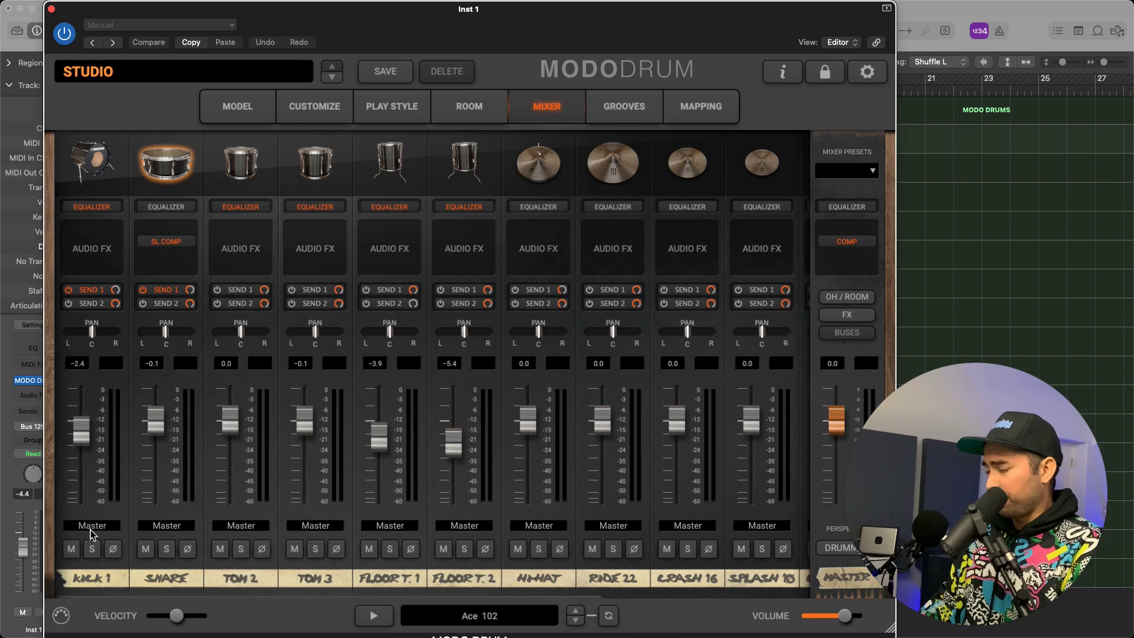
left_click(91, 528)
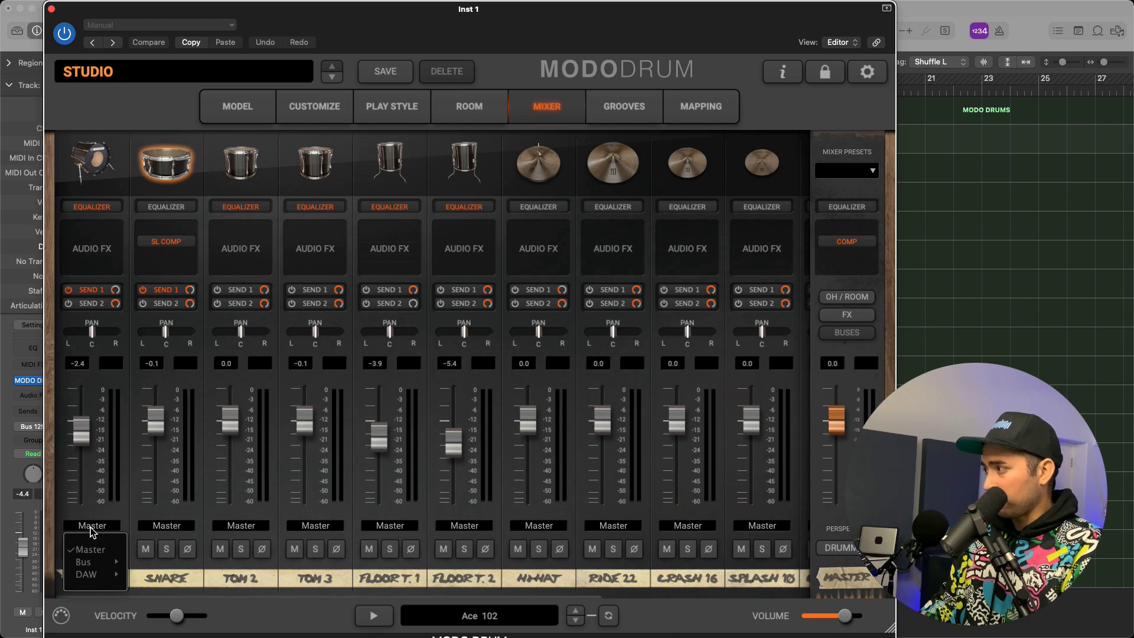
mouse_move(104, 582)
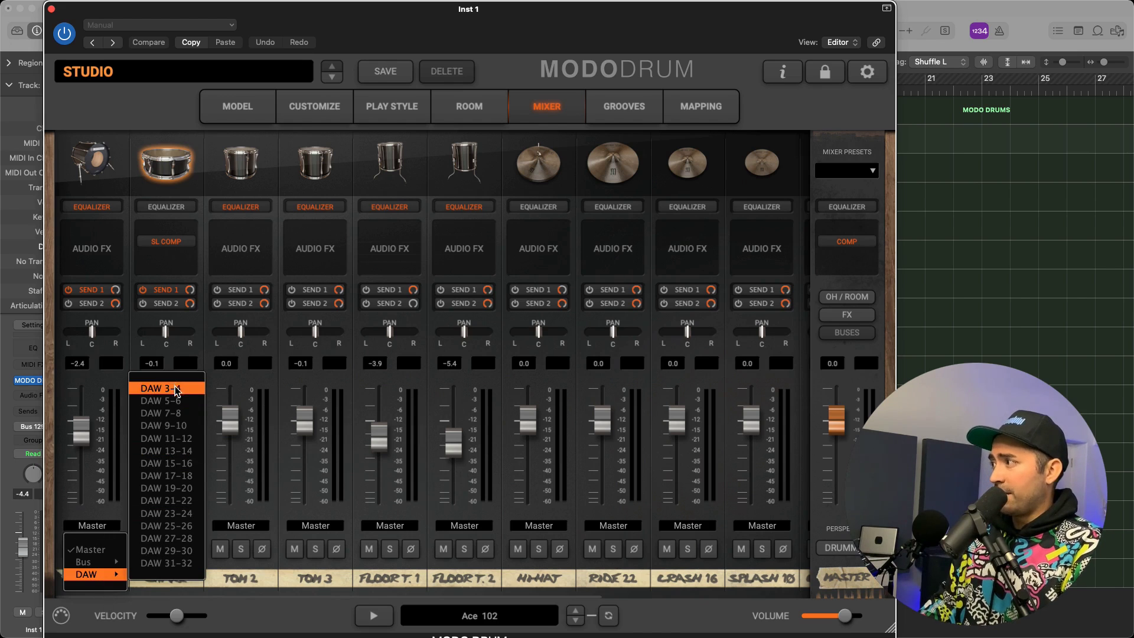
left_click(160, 388)
left_click(167, 527)
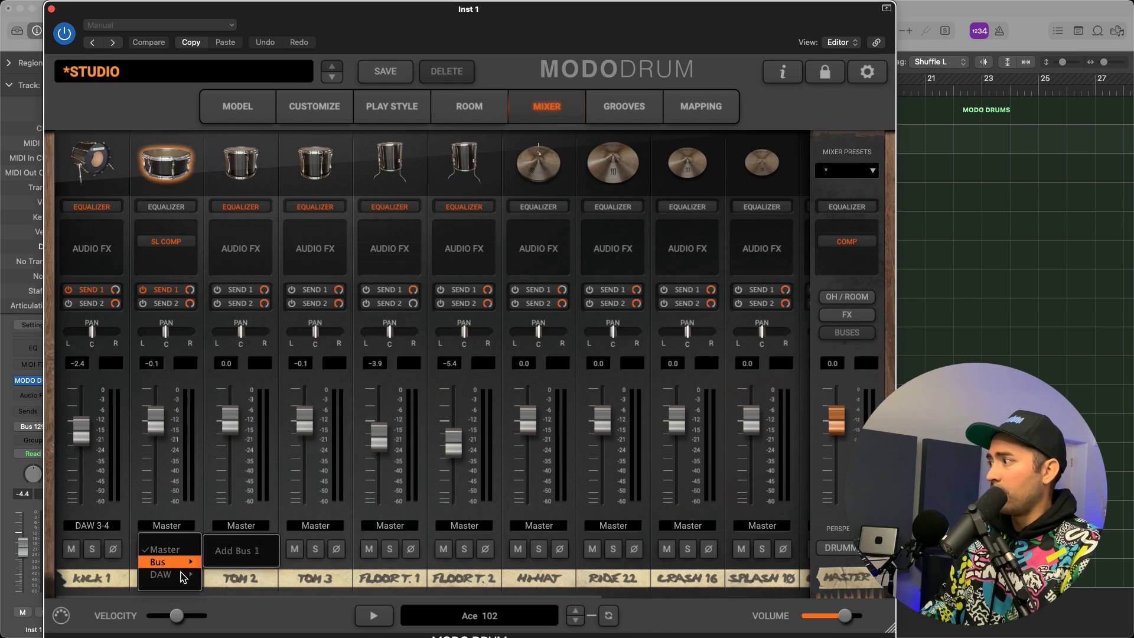
mouse_move(183, 576)
left_click(236, 401)
- Route Tom 2 to DAW 7-8, Tom 3 to 9-10, Floor T1 to 11-12, Floor T2 to 13-14
left_click(241, 525)
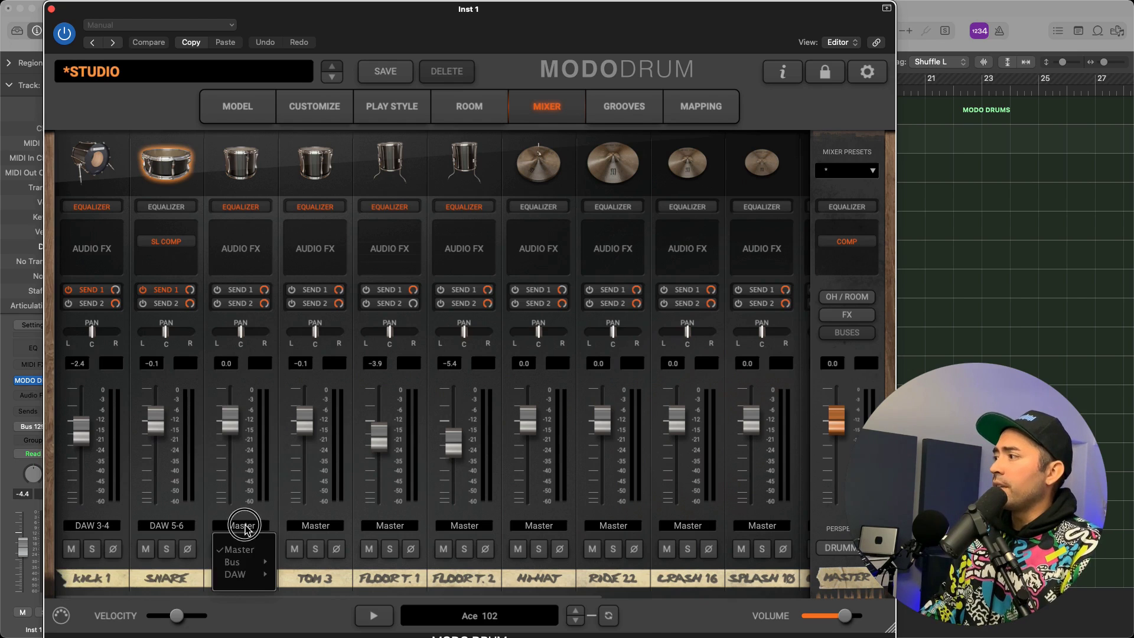
mouse_move(260, 574)
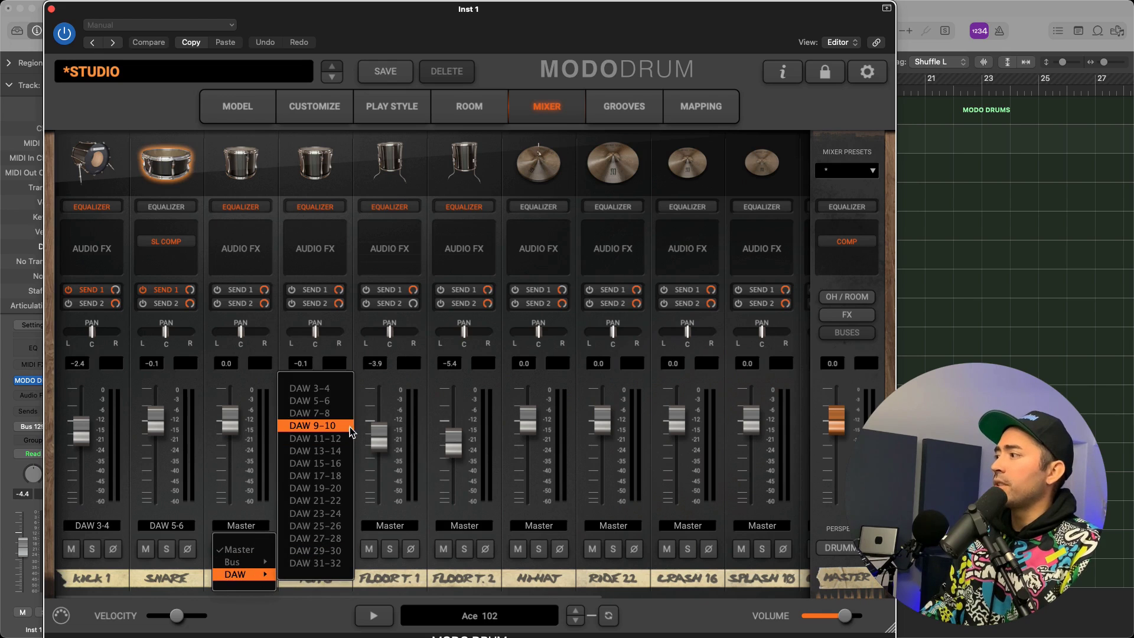
left_click(341, 413)
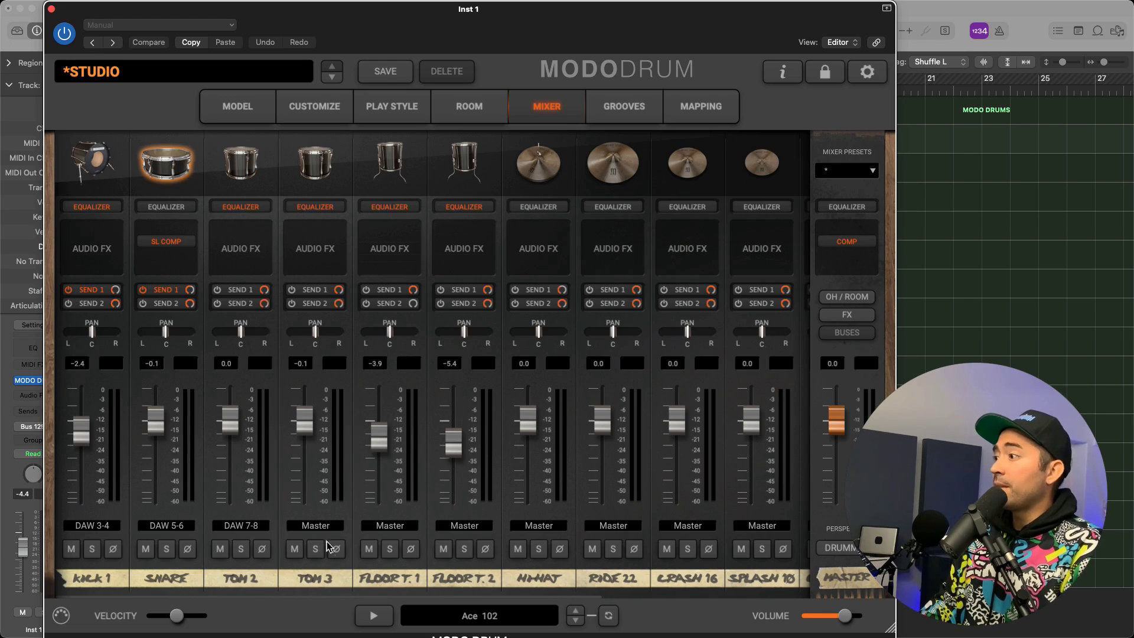
left_click(316, 525)
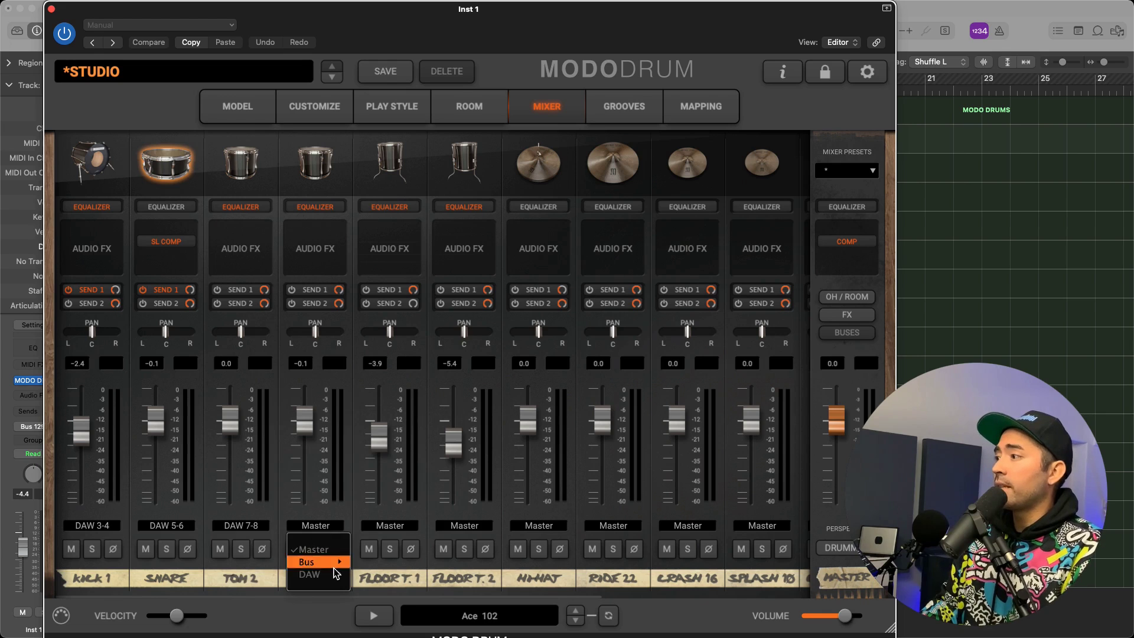
mouse_move(337, 575)
left_click(396, 427)
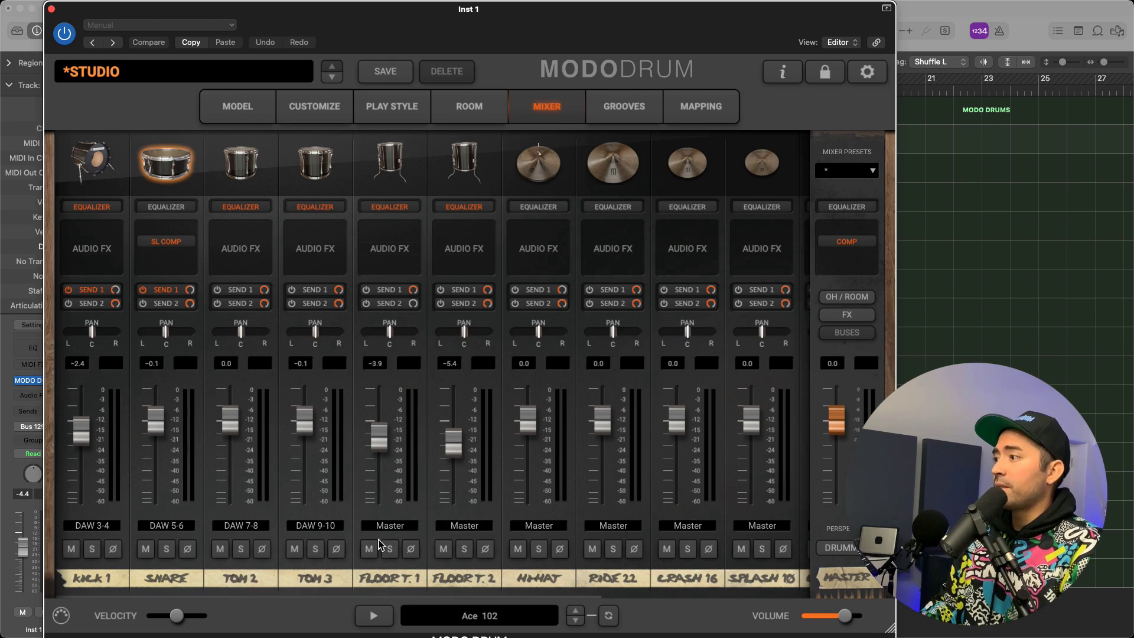
left_click(390, 525)
mouse_move(403, 576)
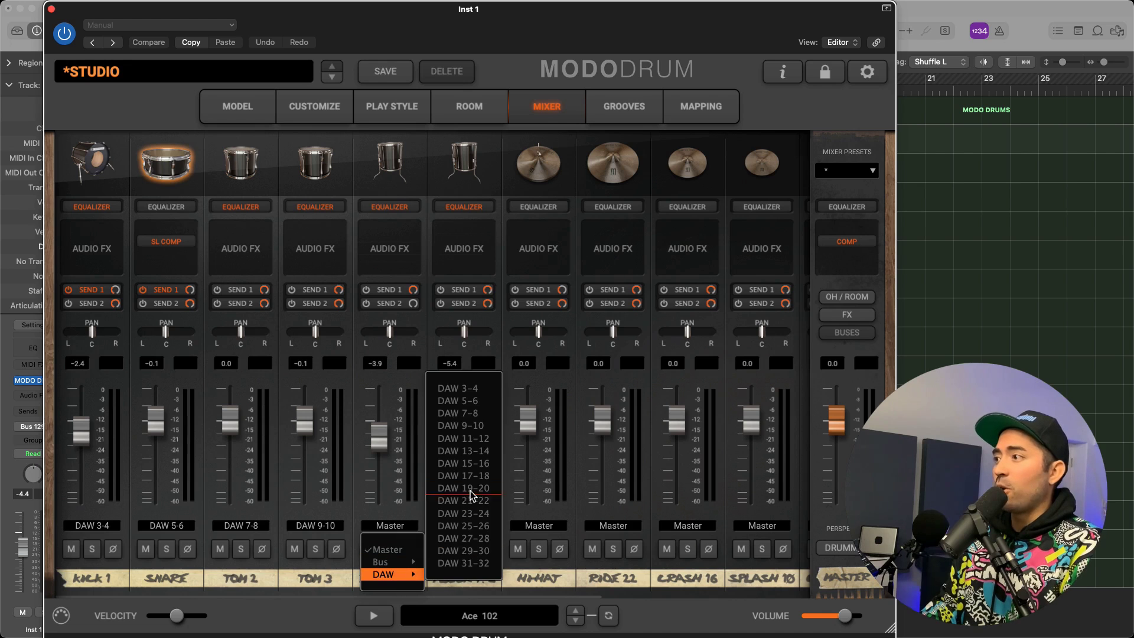
left_click(476, 440)
left_click(464, 525)
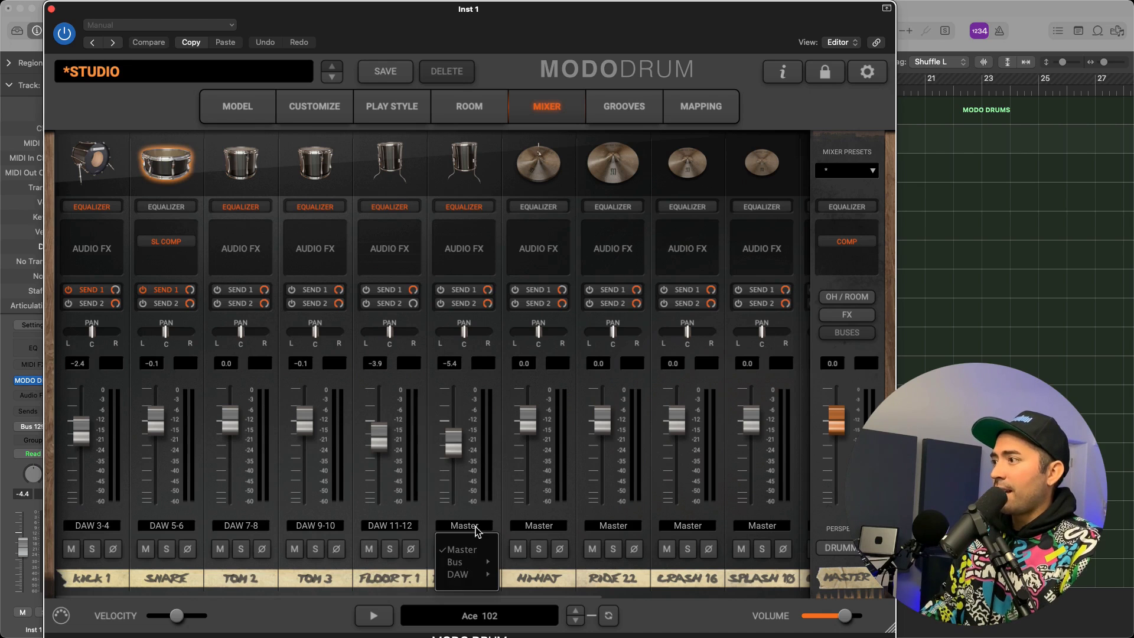
mouse_move(479, 574)
left_click(548, 455)
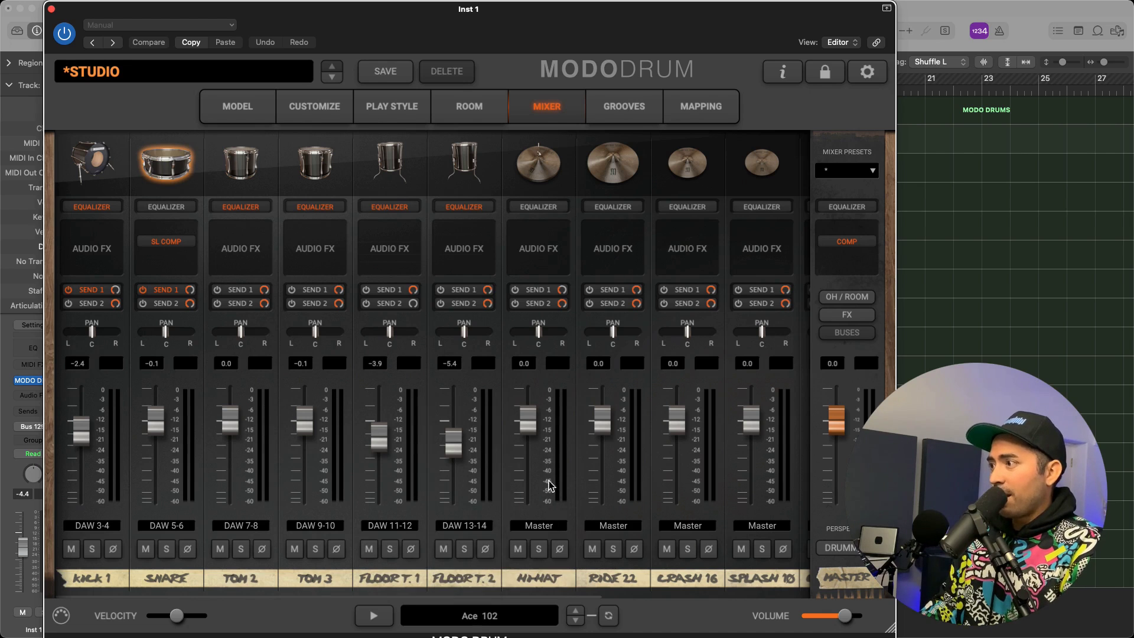
- Route Hi-Hat to DAW 15-16, Ride 22 to 17-18, and Crash 16 to 19-20
left_click(548, 526)
mouse_move(549, 574)
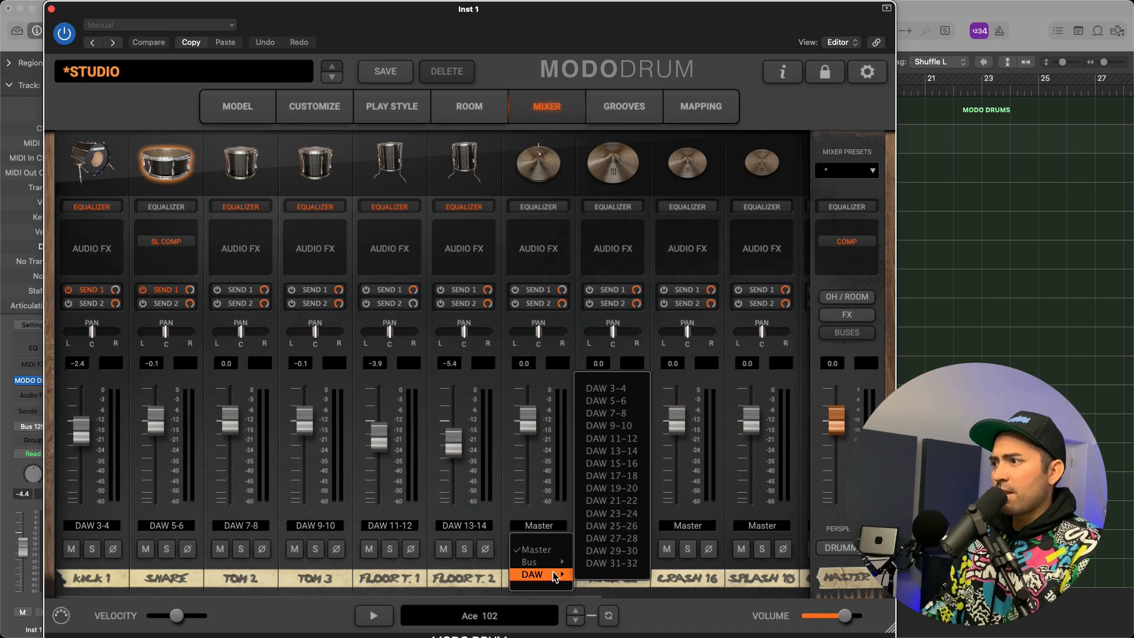
left_click(612, 464)
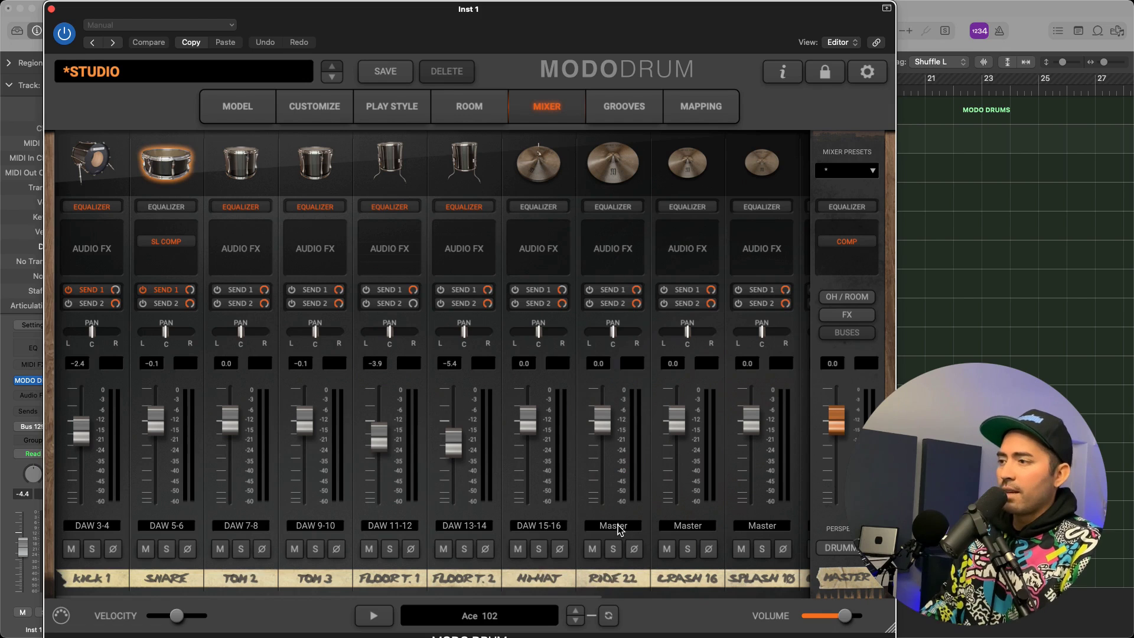
left_click(615, 525)
mouse_move(631, 576)
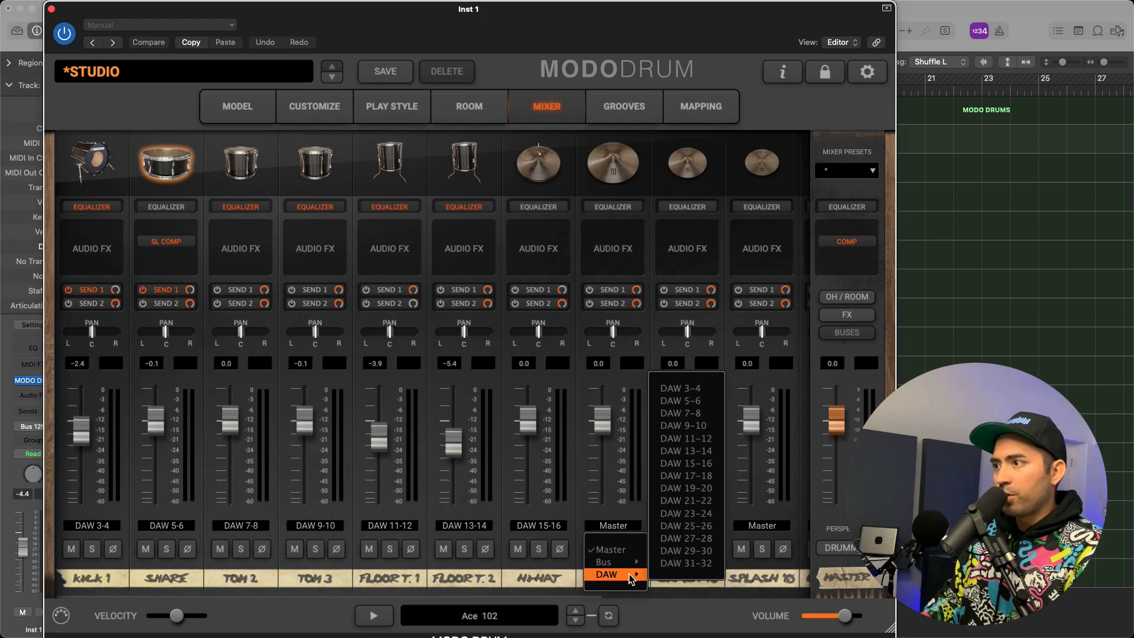
left_click(685, 475)
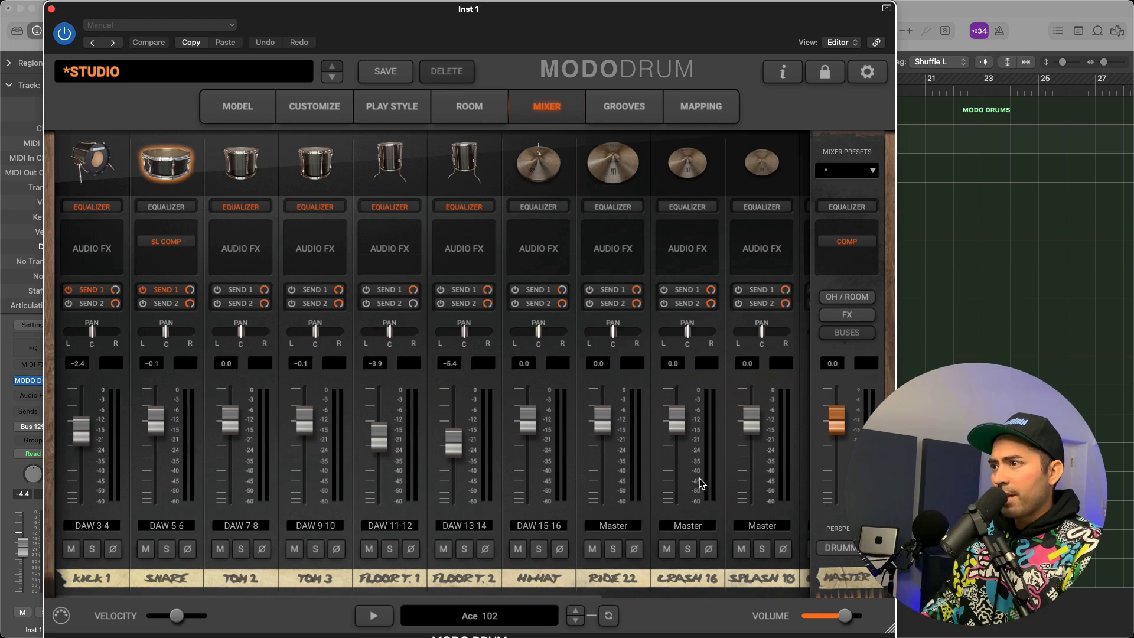
left_click(699, 527)
mouse_move(702, 574)
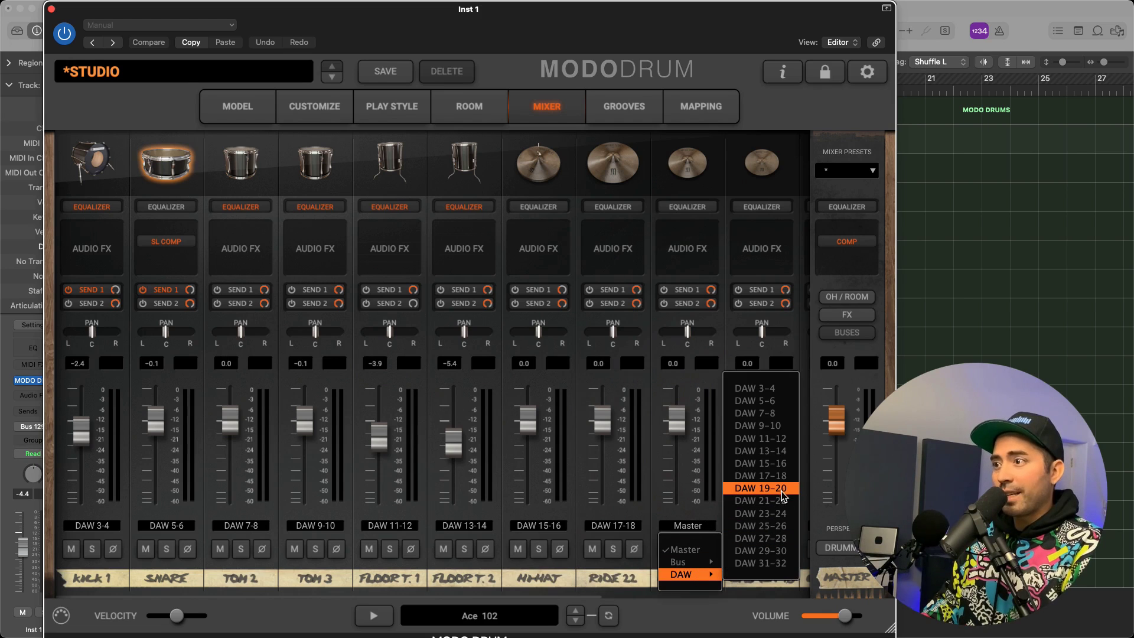
left_click(782, 489)
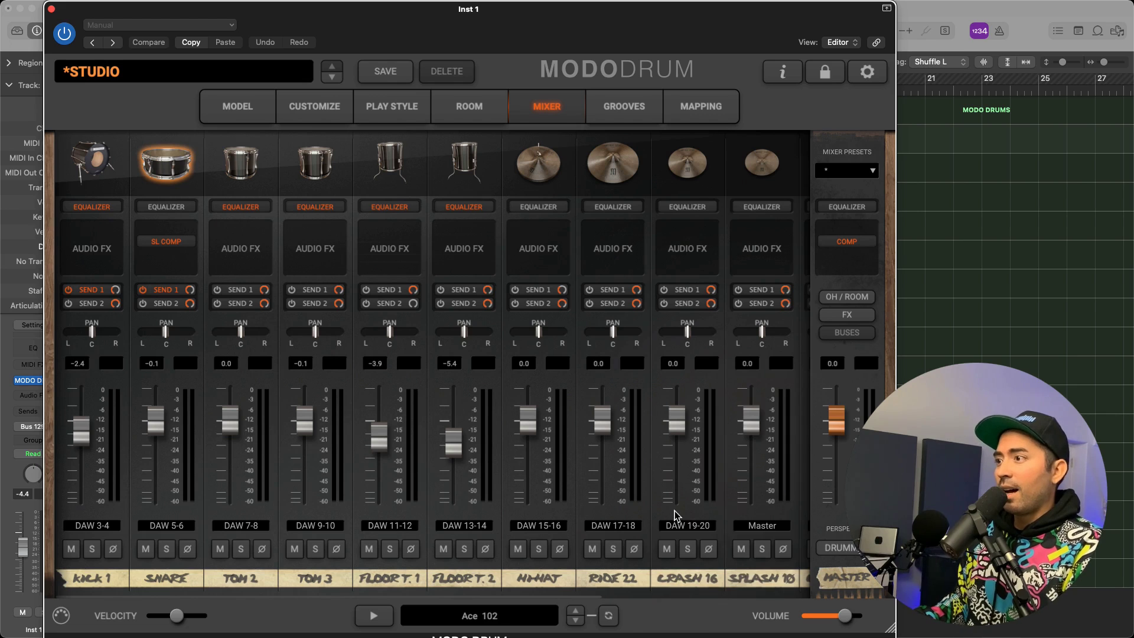
- Route both Splash 10 and Crash 18 to outputs DAW 21-22
scroll(667, 525, "right", 4)
scroll(666, 529, "right", 5)
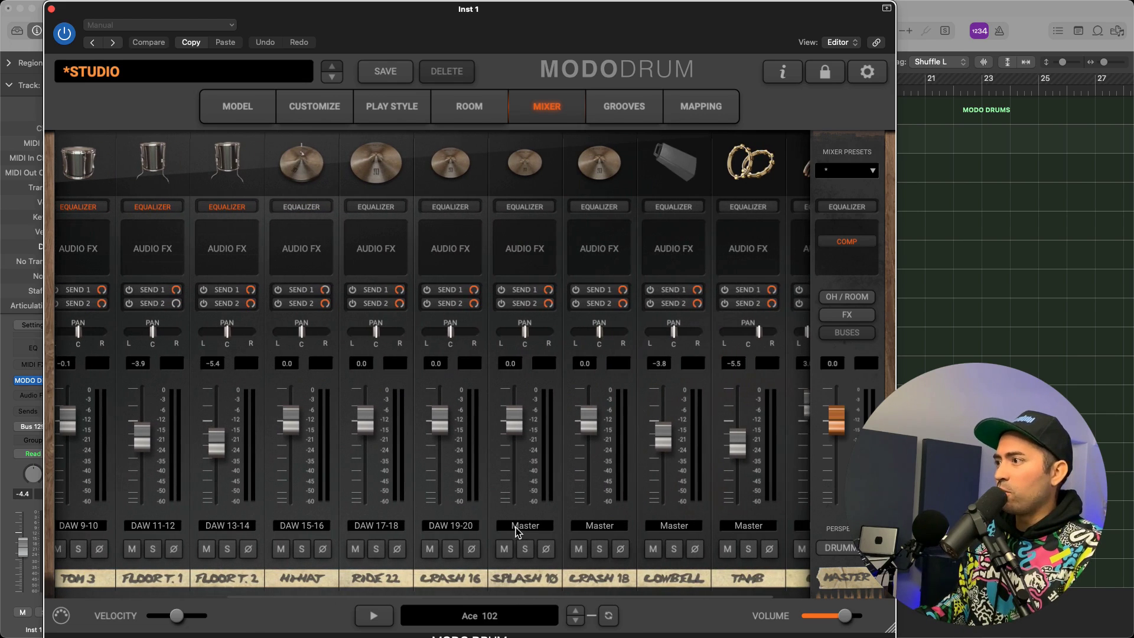
left_click(525, 526)
mouse_move(536, 576)
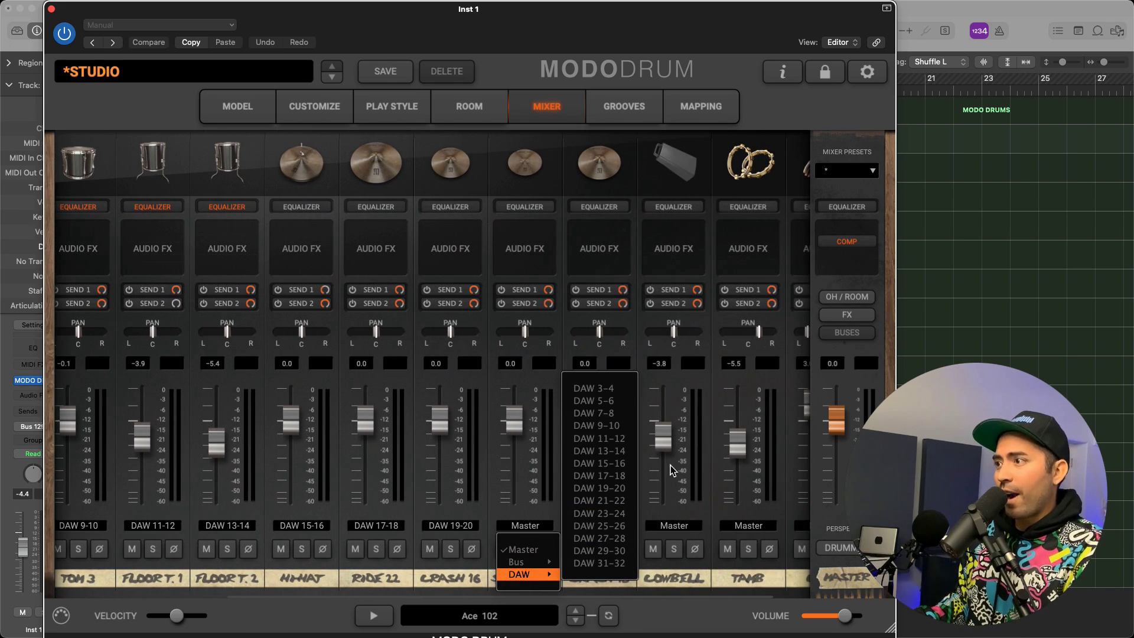
left_click(612, 504)
left_click(603, 527)
mouse_move(609, 577)
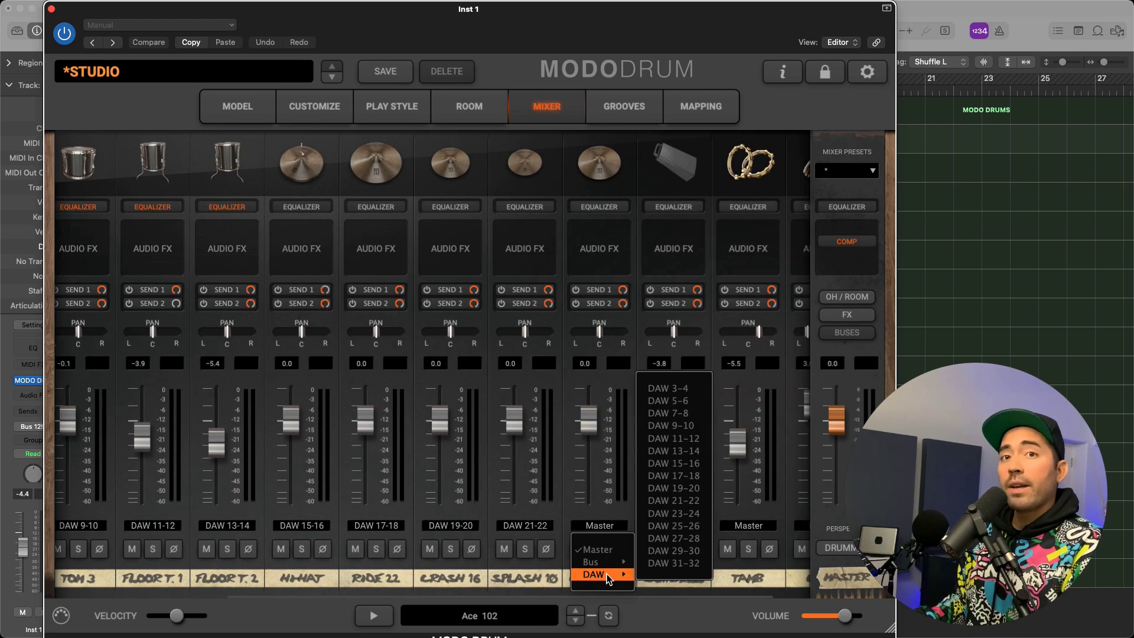
left_click(673, 500)
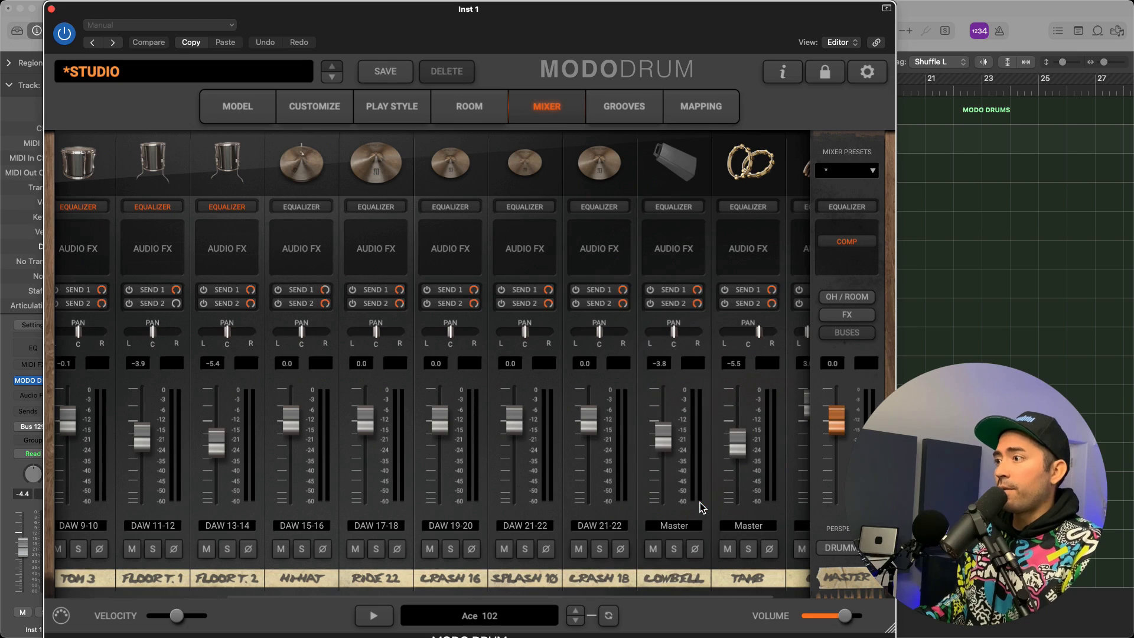
- Send Cowbell to DAW 23-24, Tamb to DAW 25-26, and Clap to DAW 27-28
scroll(584, 537, "right", 2)
left_click(602, 527)
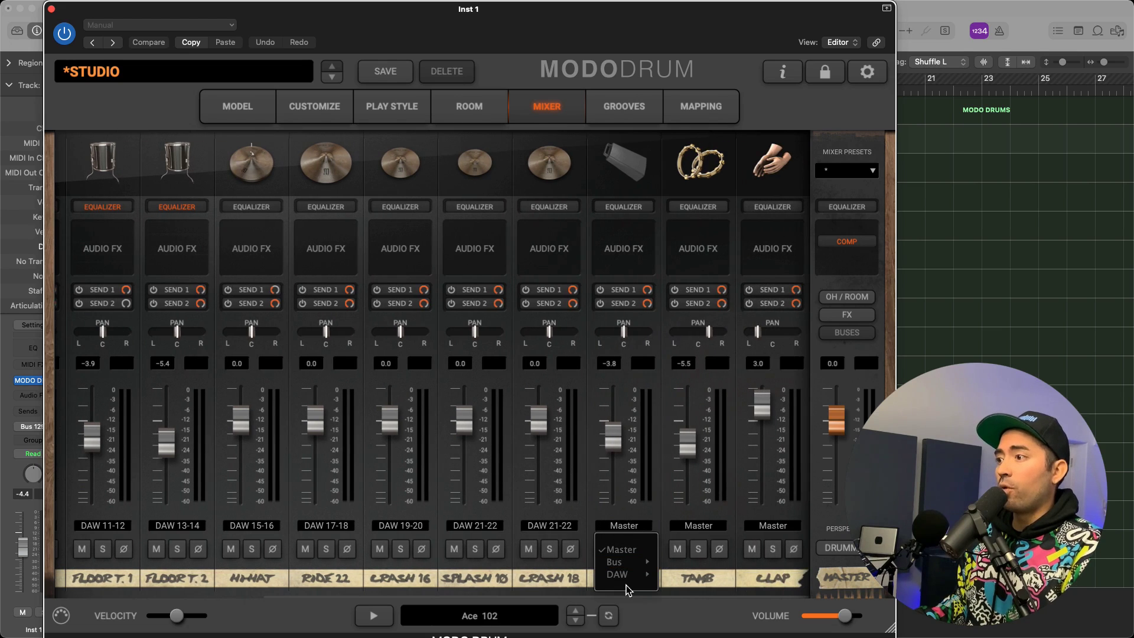
mouse_move(628, 575)
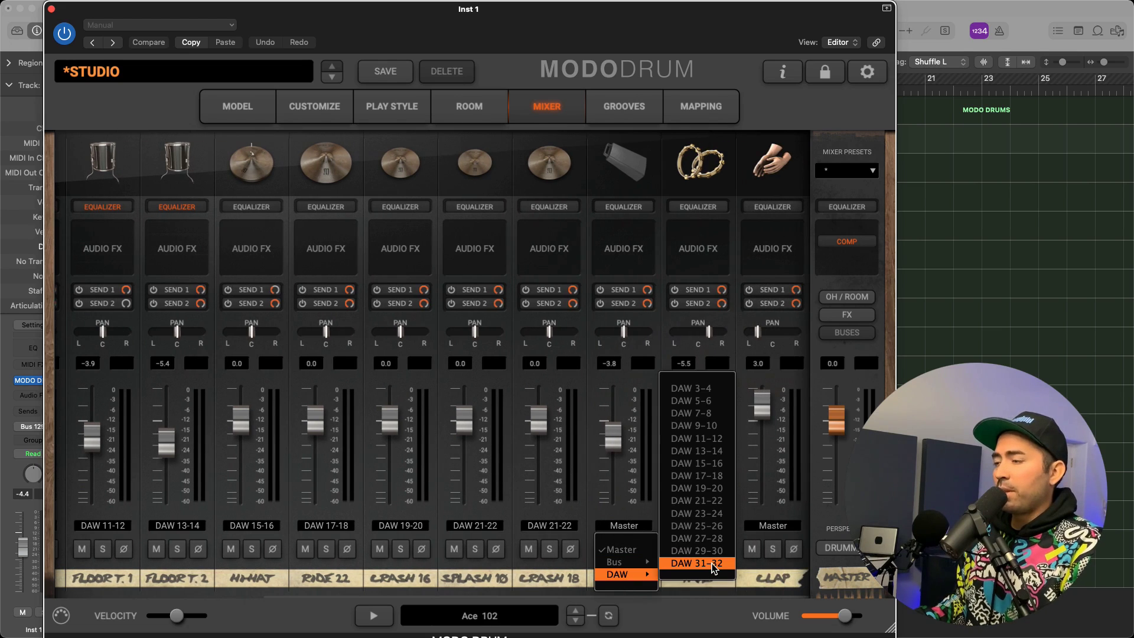
left_click(719, 514)
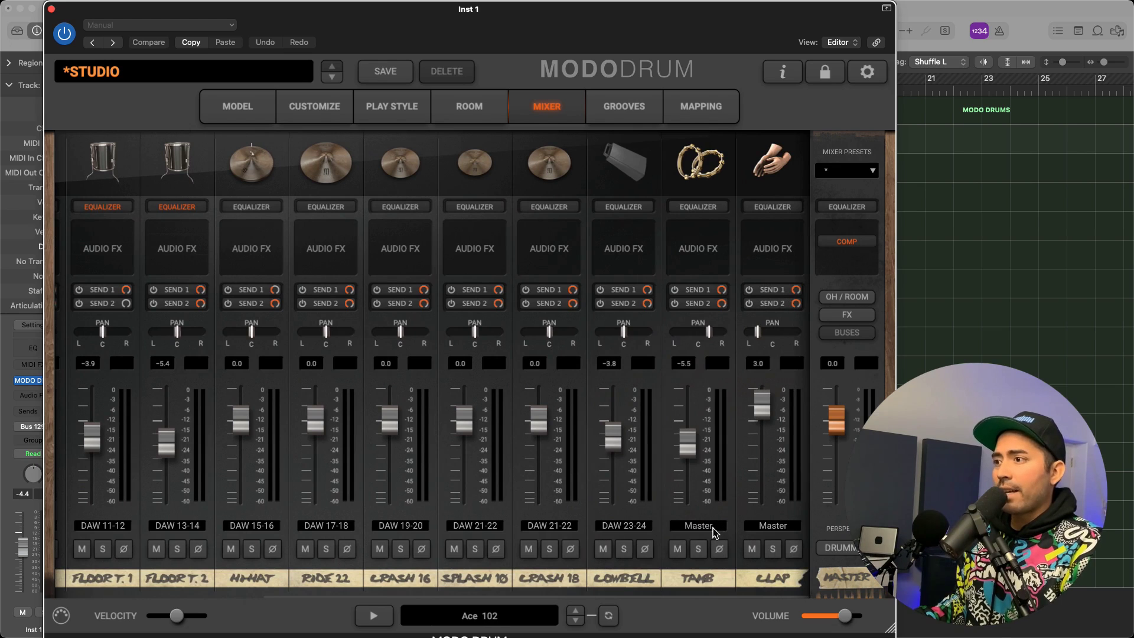
left_click(712, 526)
mouse_move(716, 574)
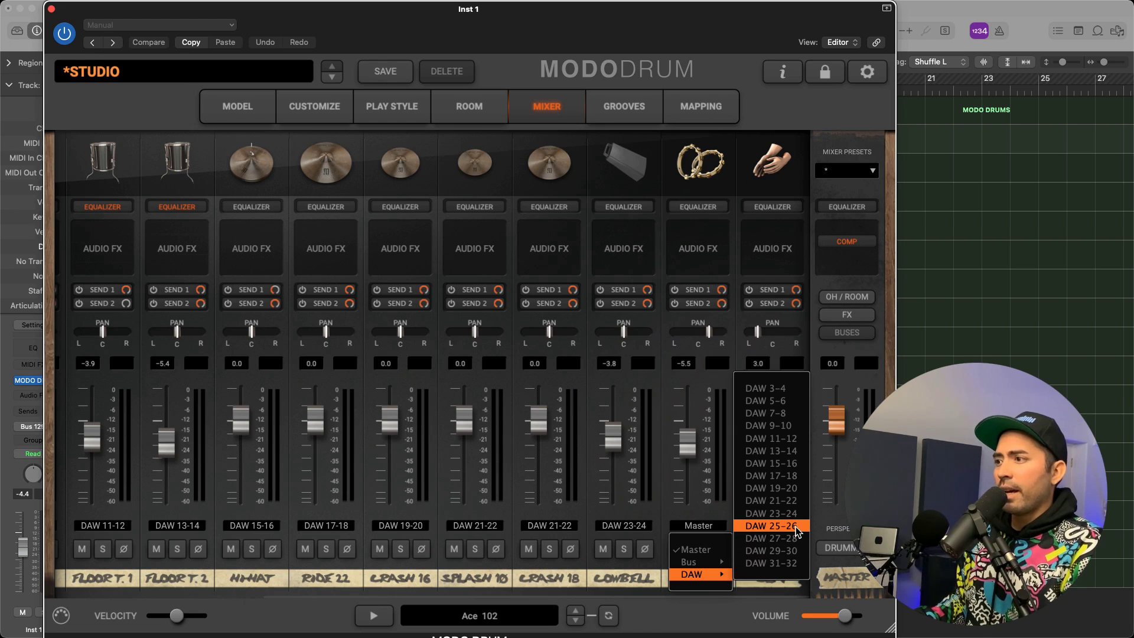
left_click(797, 526)
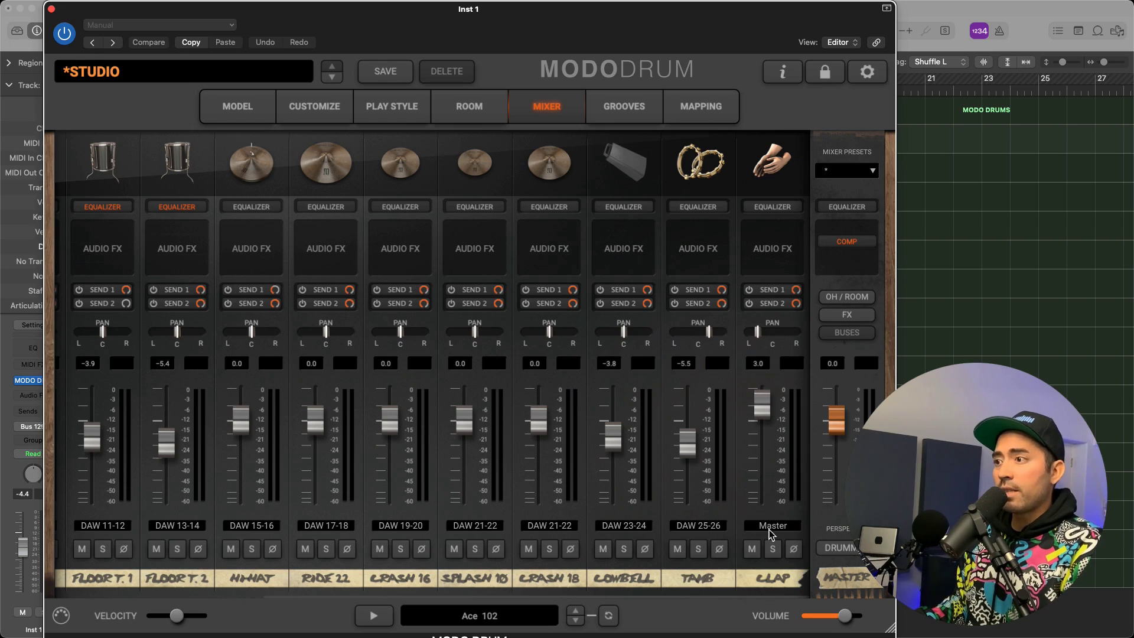
left_click(771, 527)
mouse_move(775, 575)
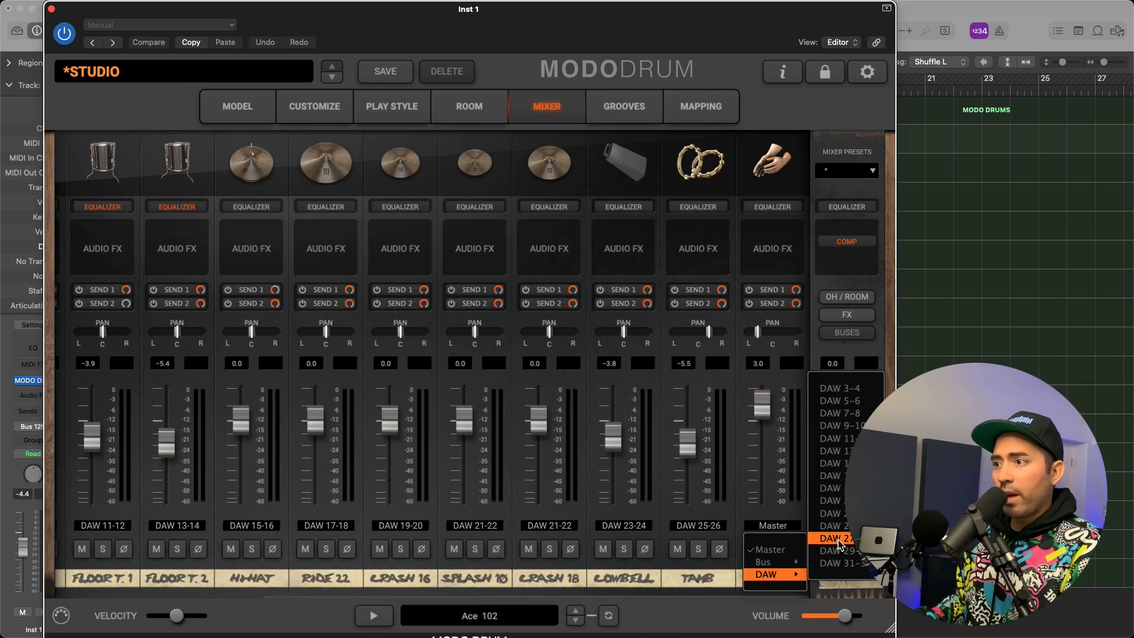
left_click(836, 538)
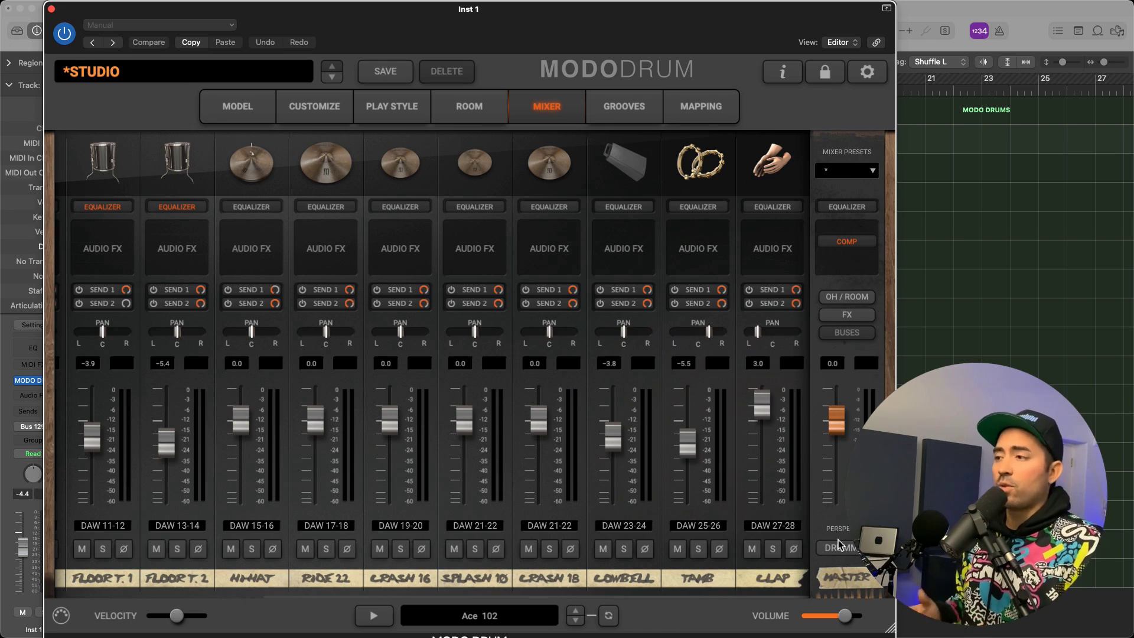
- Move the MODO DRUM window aside, close it, and open the sound Library
mouse_move(378, 246)
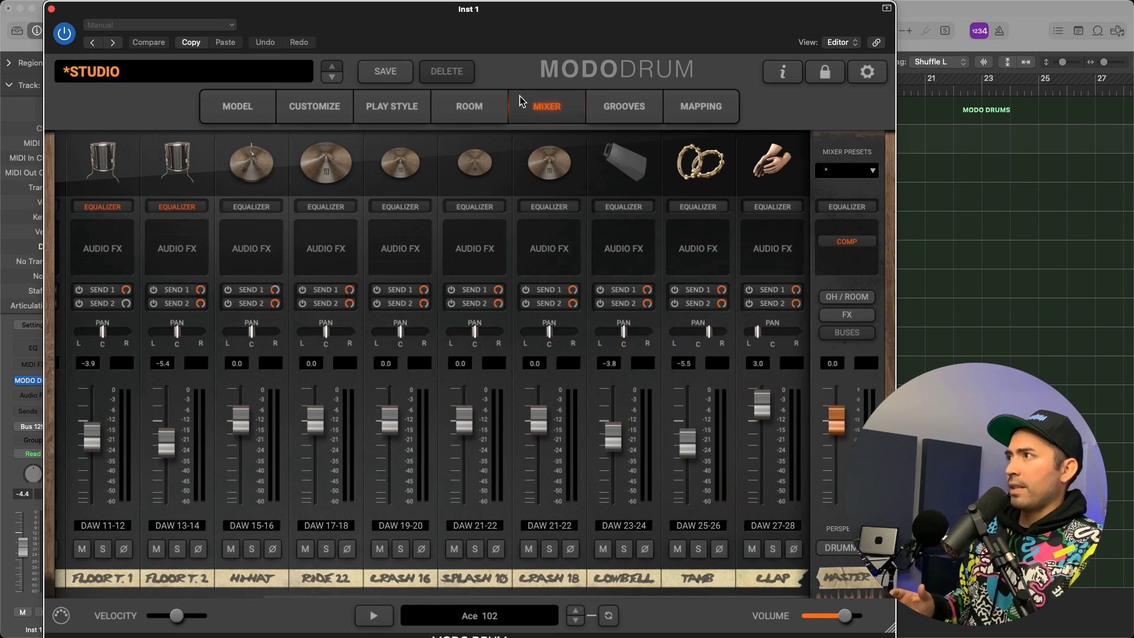
left_click_drag(491, 33, 559, 38)
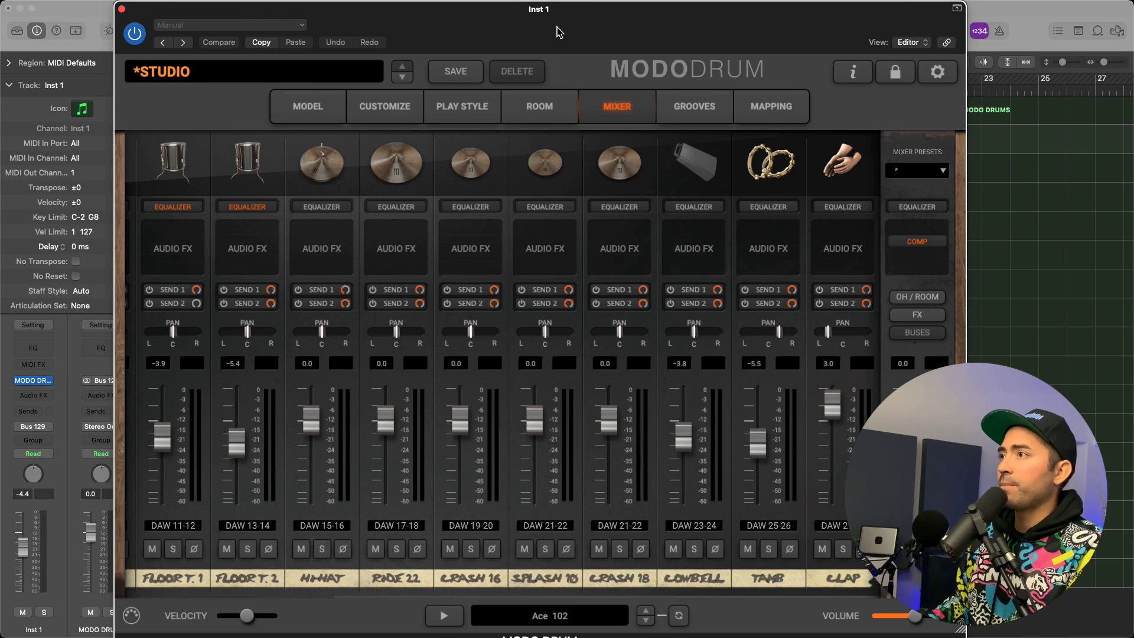
key("super+w")
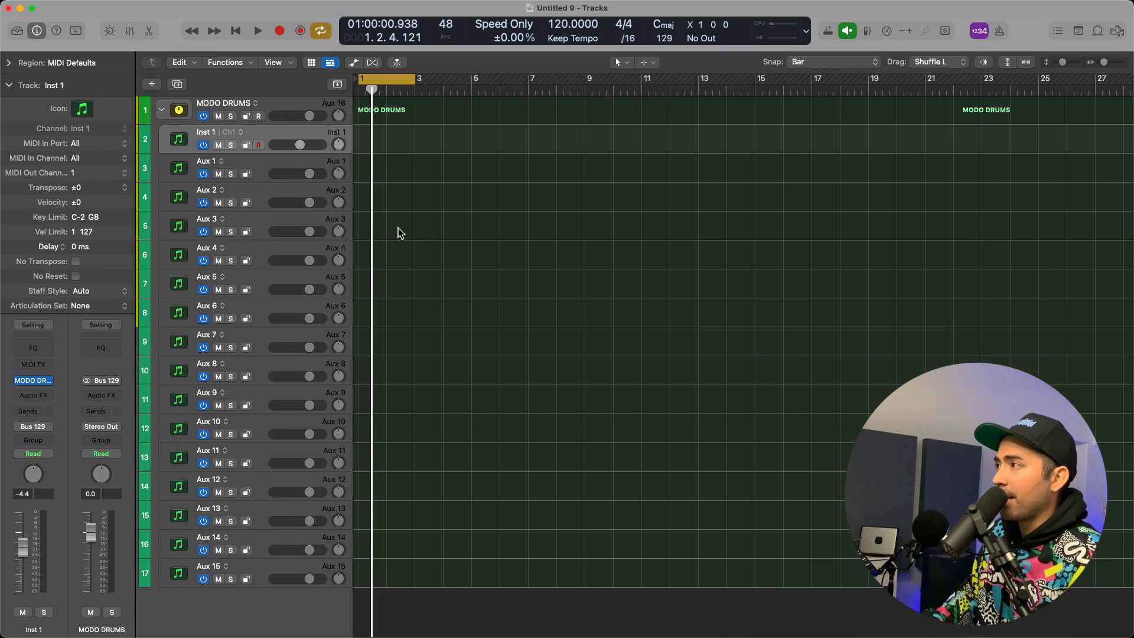
key("y")
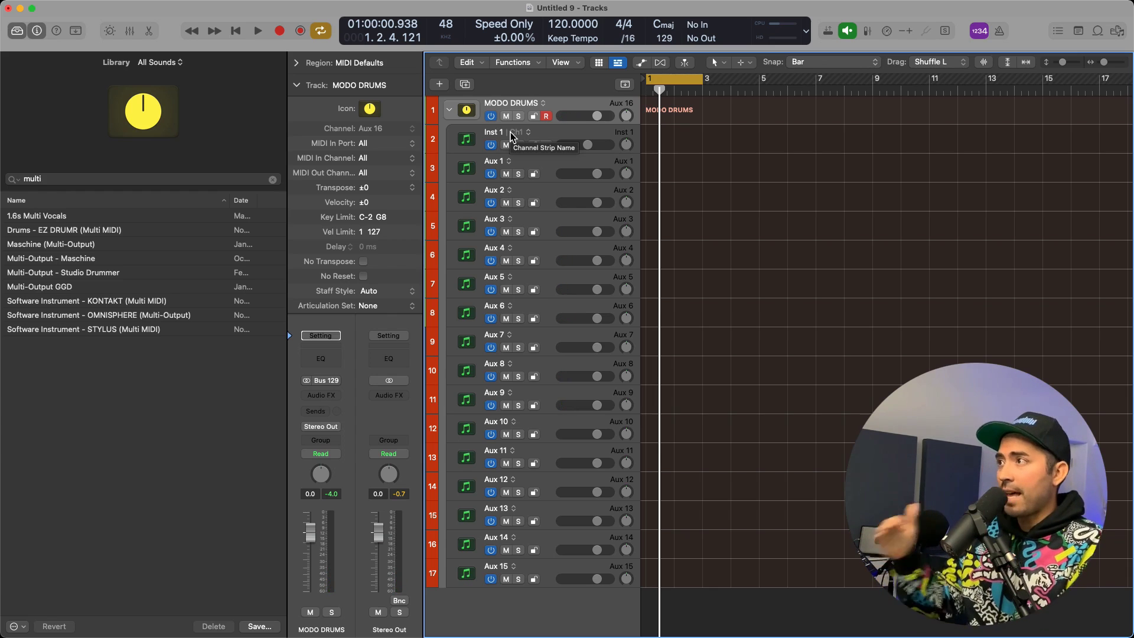
- Collapse the MODO DRUMS stack and save it as the user patch 'Multi-Output (Modo Drums)'
left_click(450, 109)
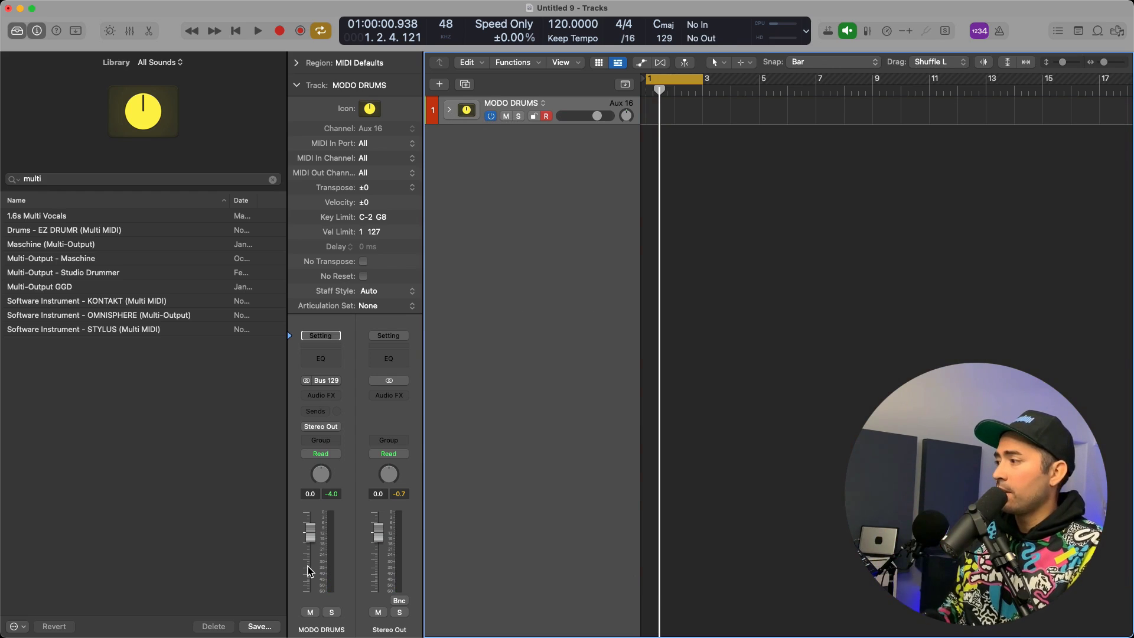
left_click(261, 627)
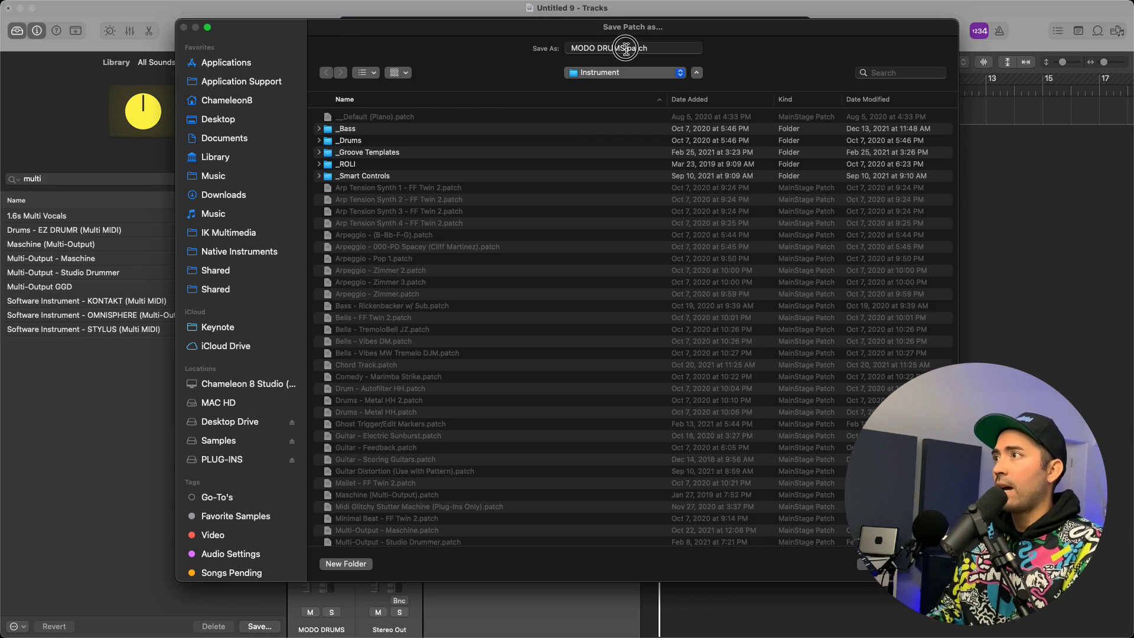
left_click(588, 48)
type("Multi-Output (")
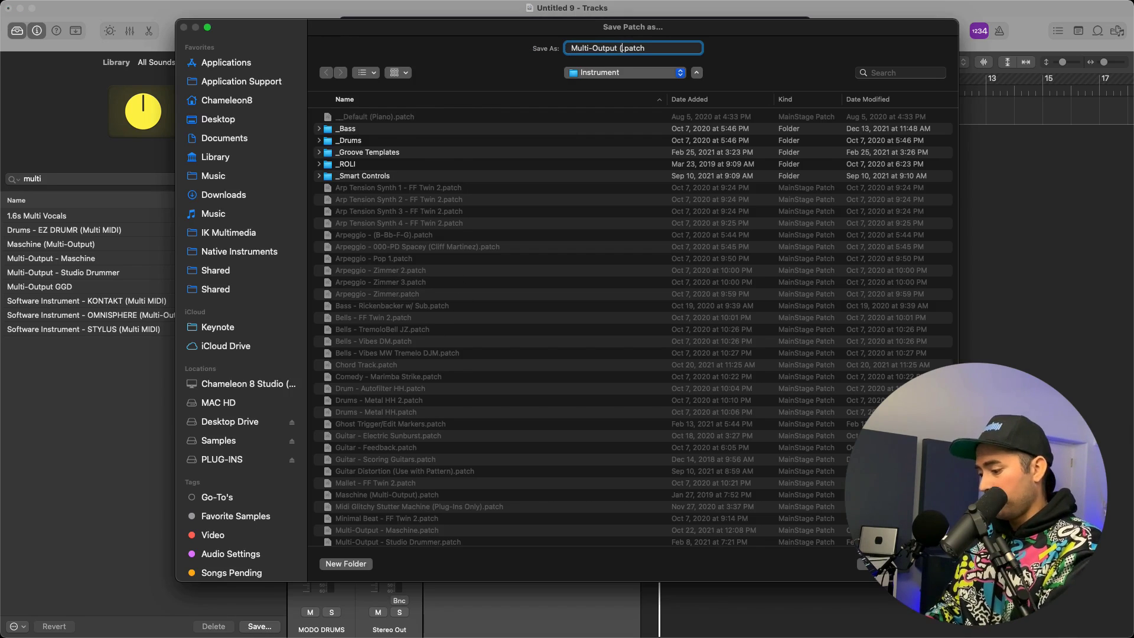
type("Modo Drums)")
left_click_drag(772, 27, 648, 34)
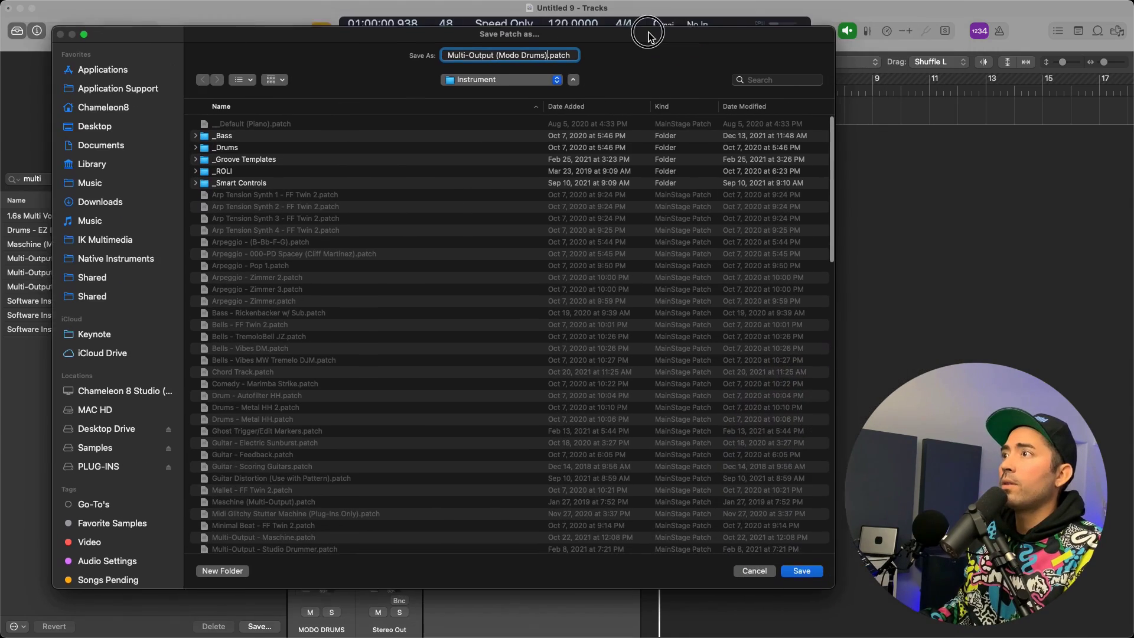
left_click(802, 570)
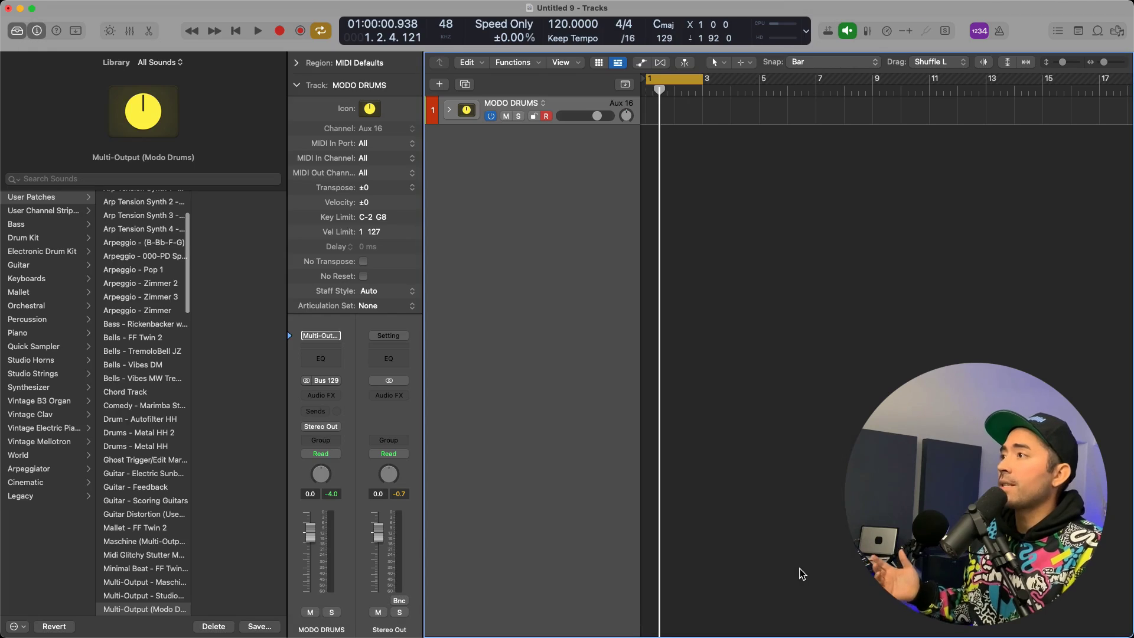
- Delete the MODO DRUMS stack and create a new software instrument track
key("super+BackSpace")
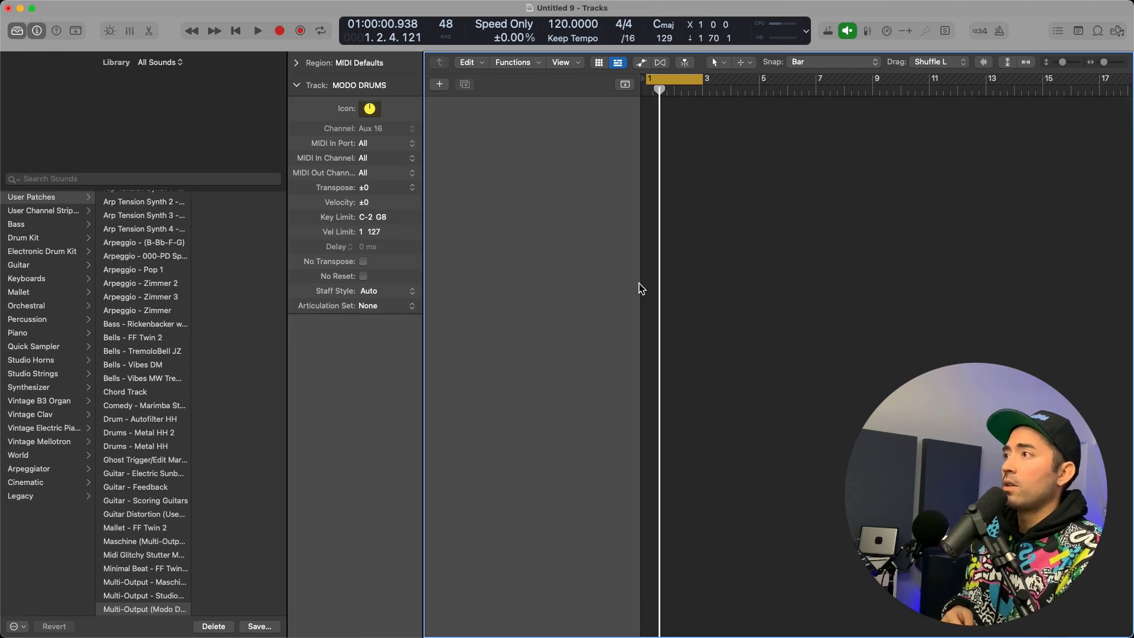
key("alt+super+n")
key("Return")
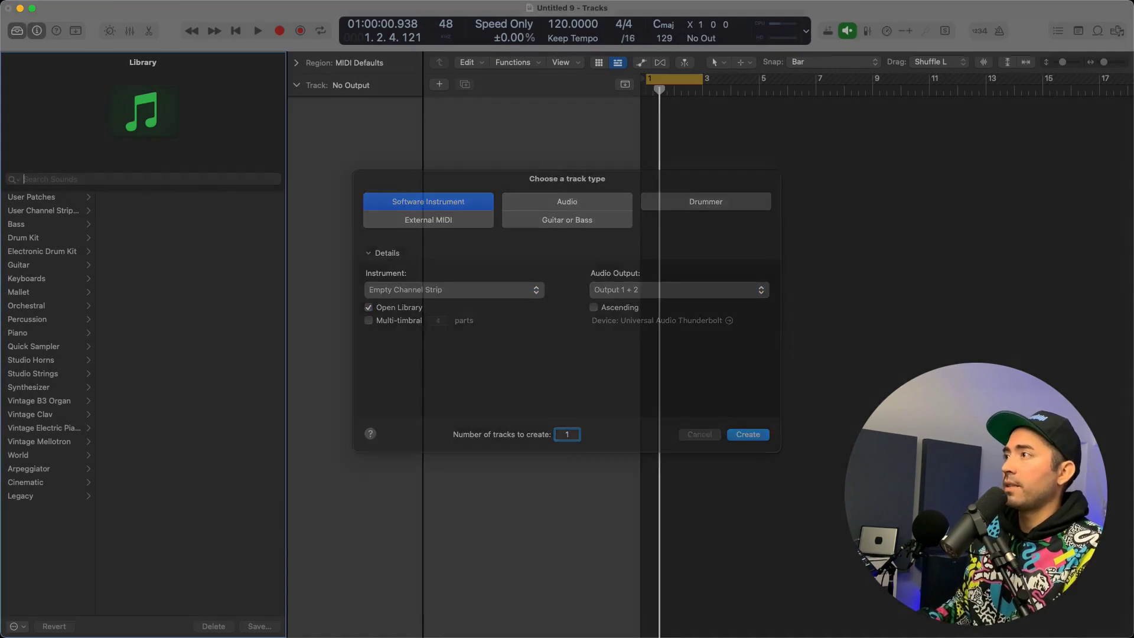
- Load the 'Multi-Output (Modo Drums)' patch from User Patches onto the new track
left_click(66, 199)
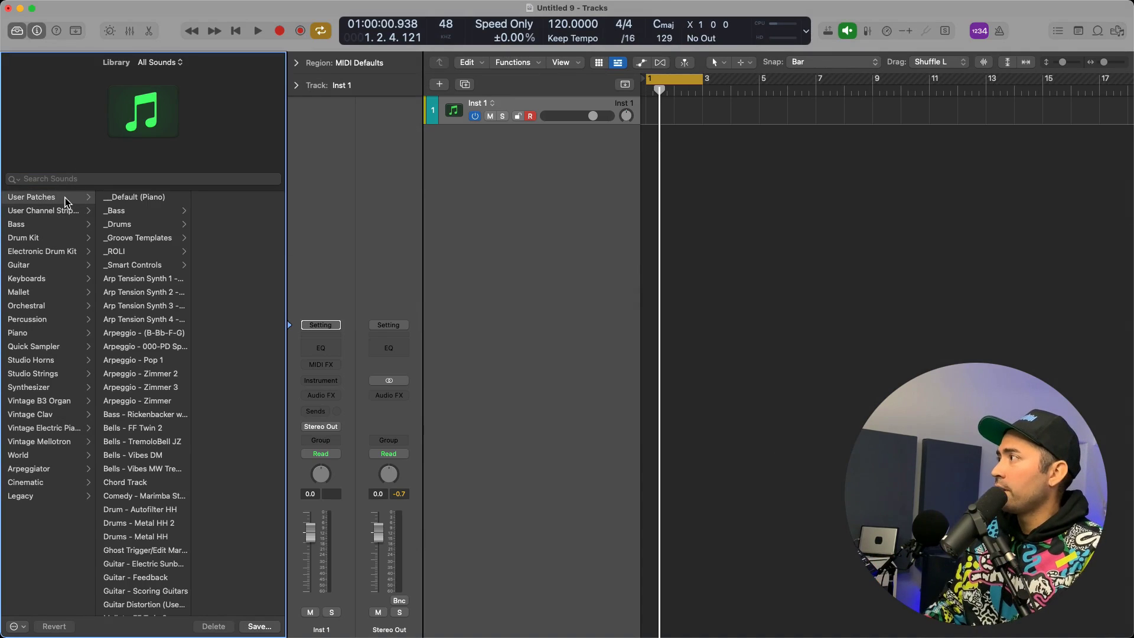
scroll(126, 307, "down", 15)
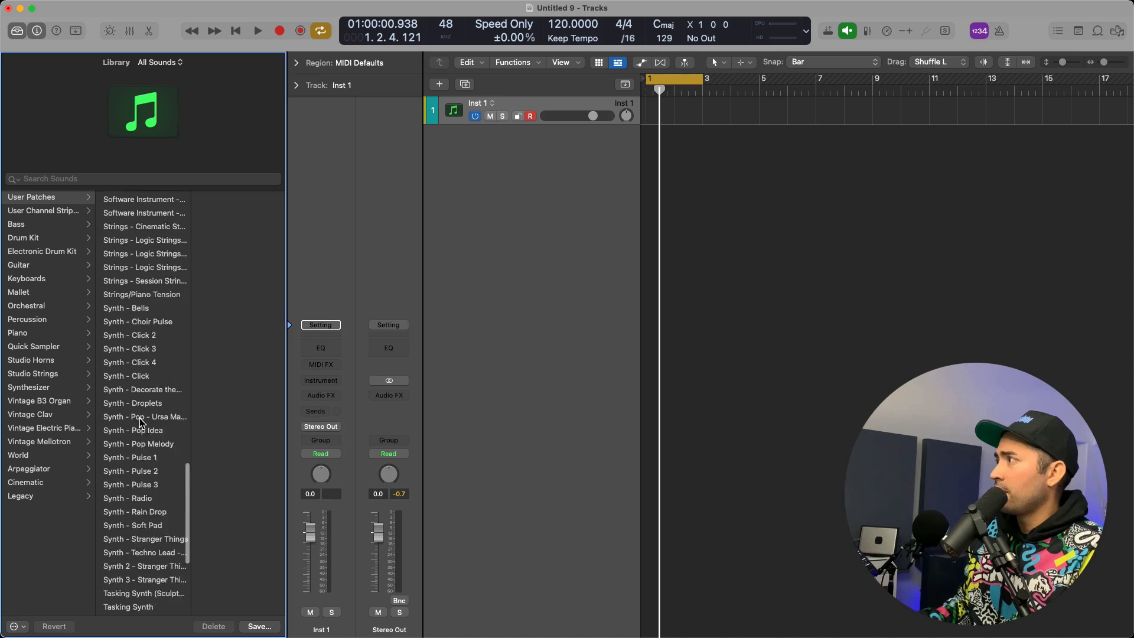
scroll(140, 421, "up", 15)
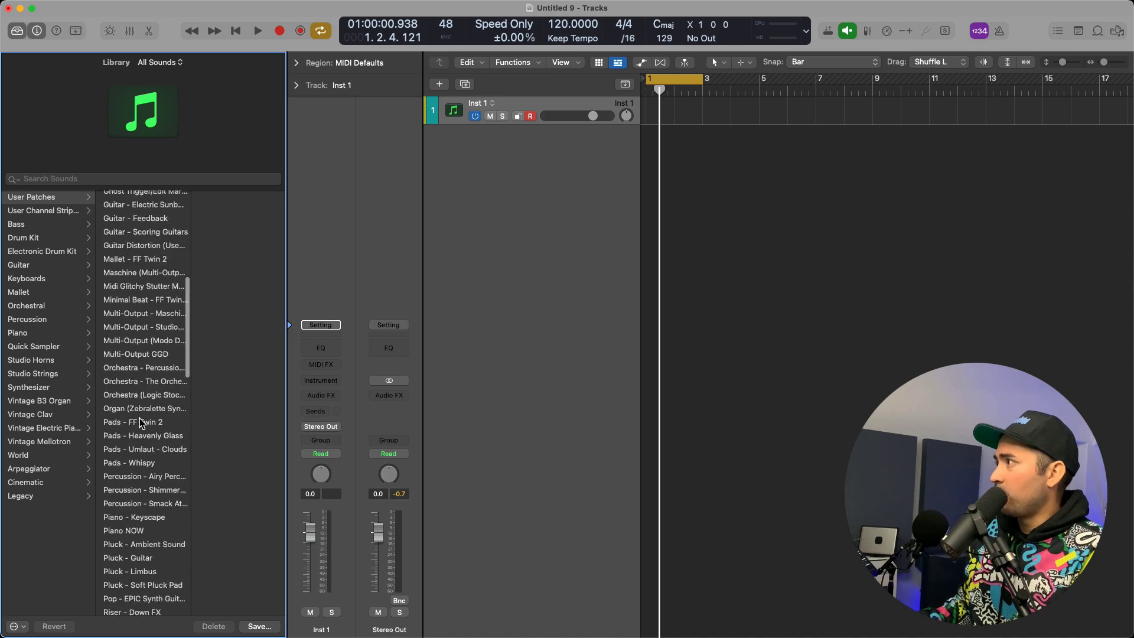
scroll(140, 475, "down", 3)
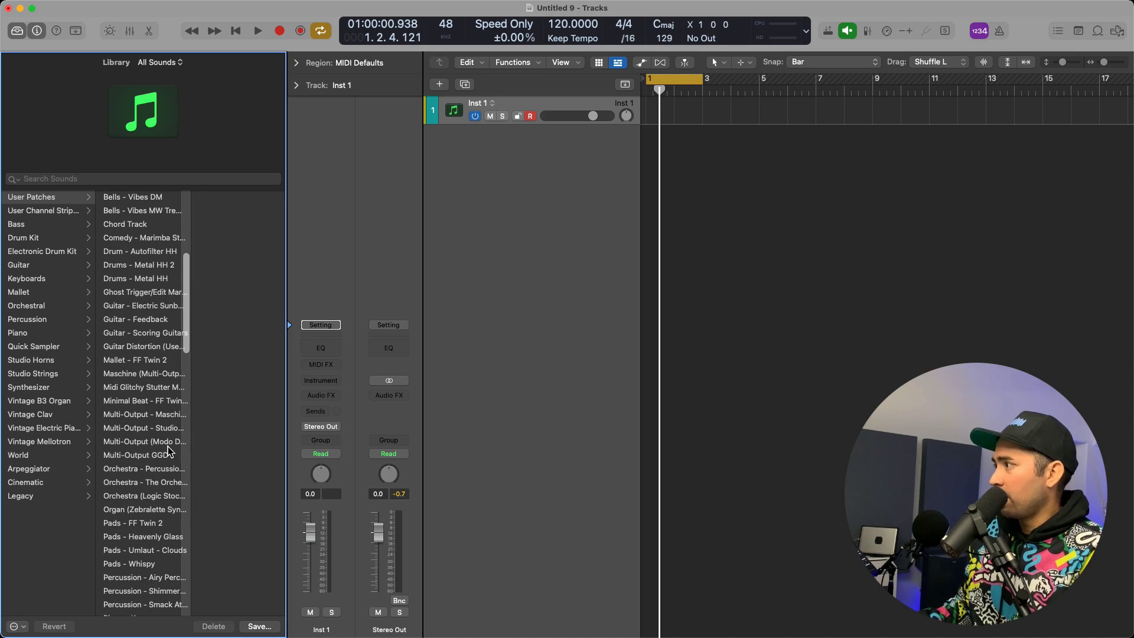
left_click(168, 442)
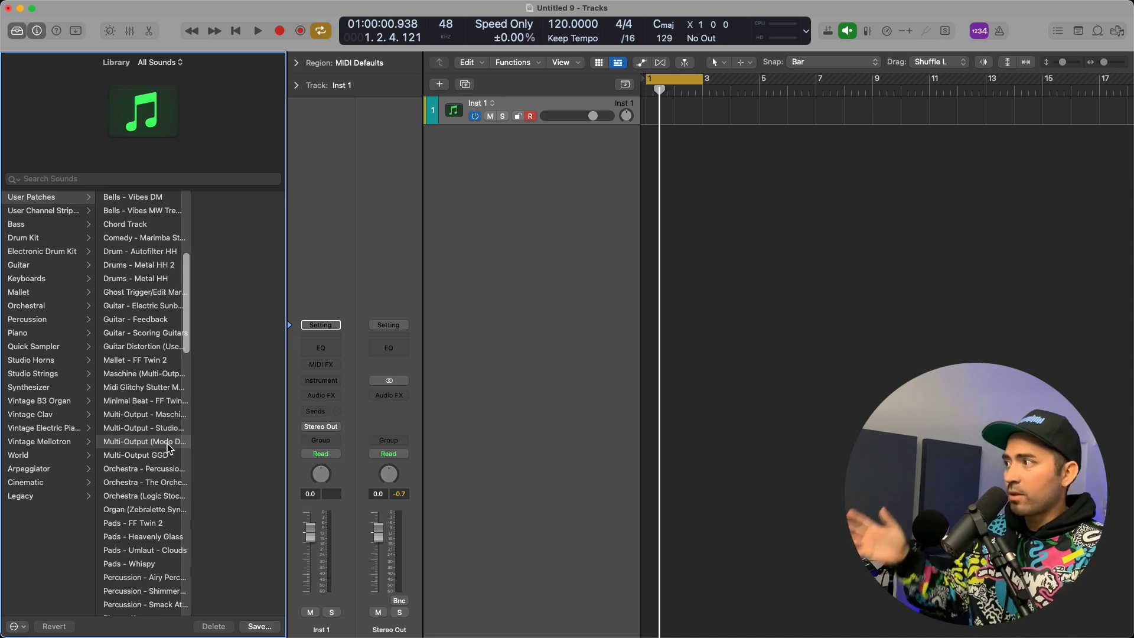
- Expand the reloaded MODO DRUMS stack to reveal Inst 1 and Aux 1–15
left_click(449, 111)
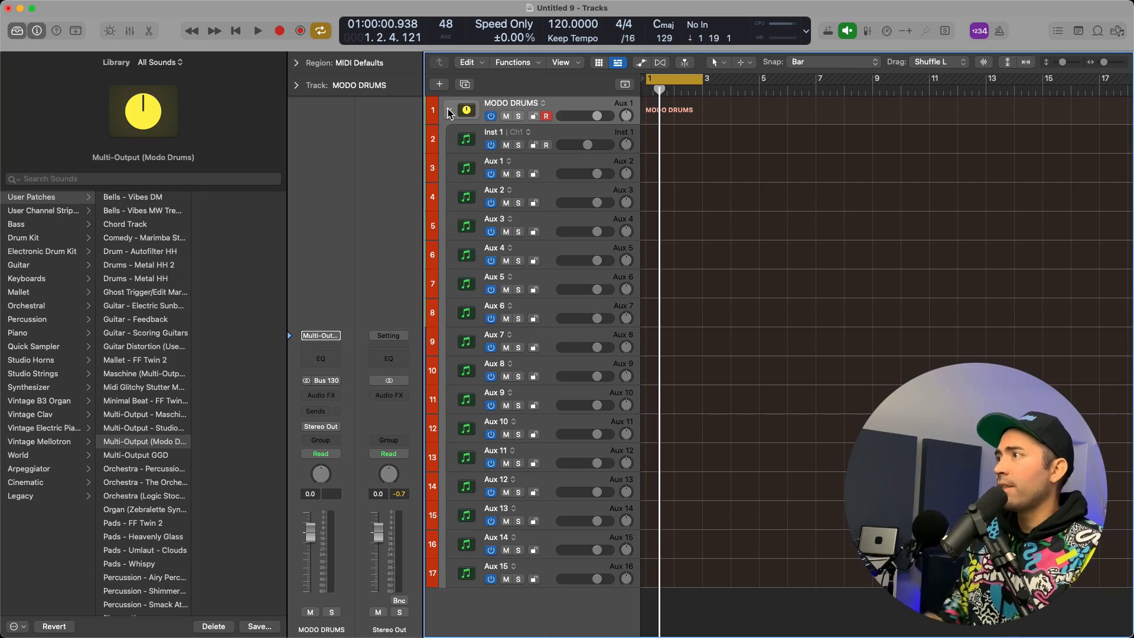